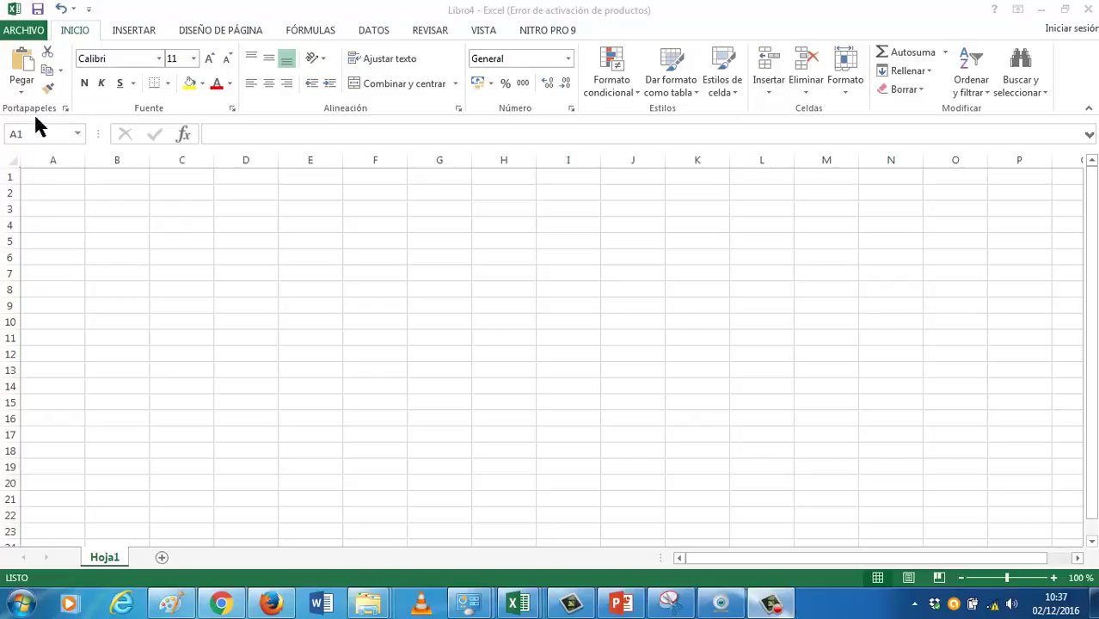
Raise the empty sheet's zoom level to 170%
click(1054, 577)
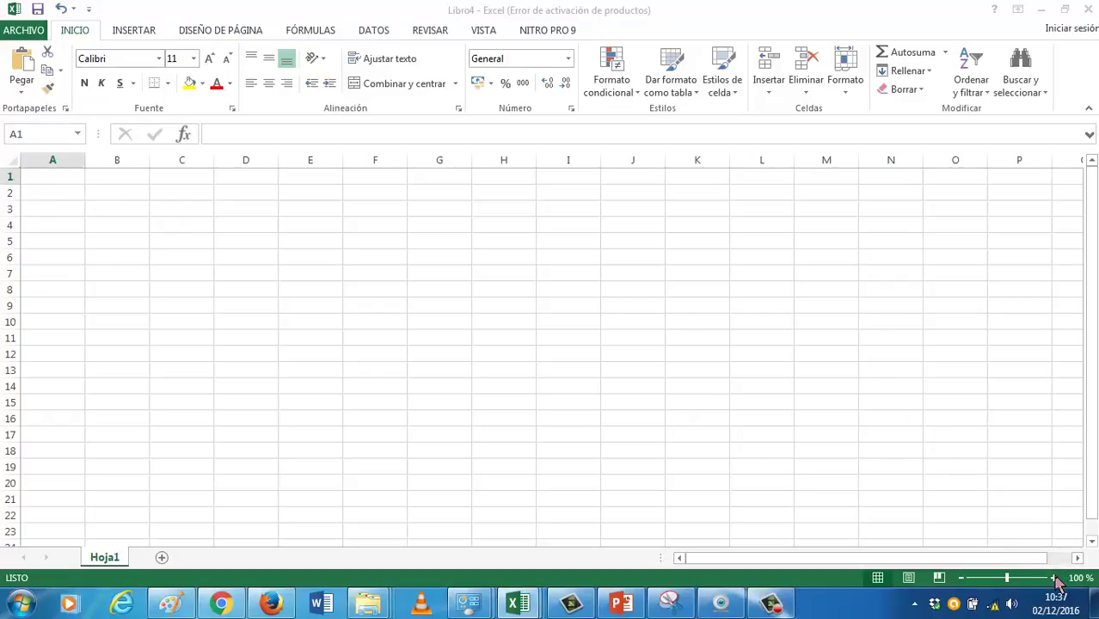
click(1054, 578)
click(1054, 577)
click(1054, 577)
click(1054, 578)
click(1054, 578)
click(1054, 578)
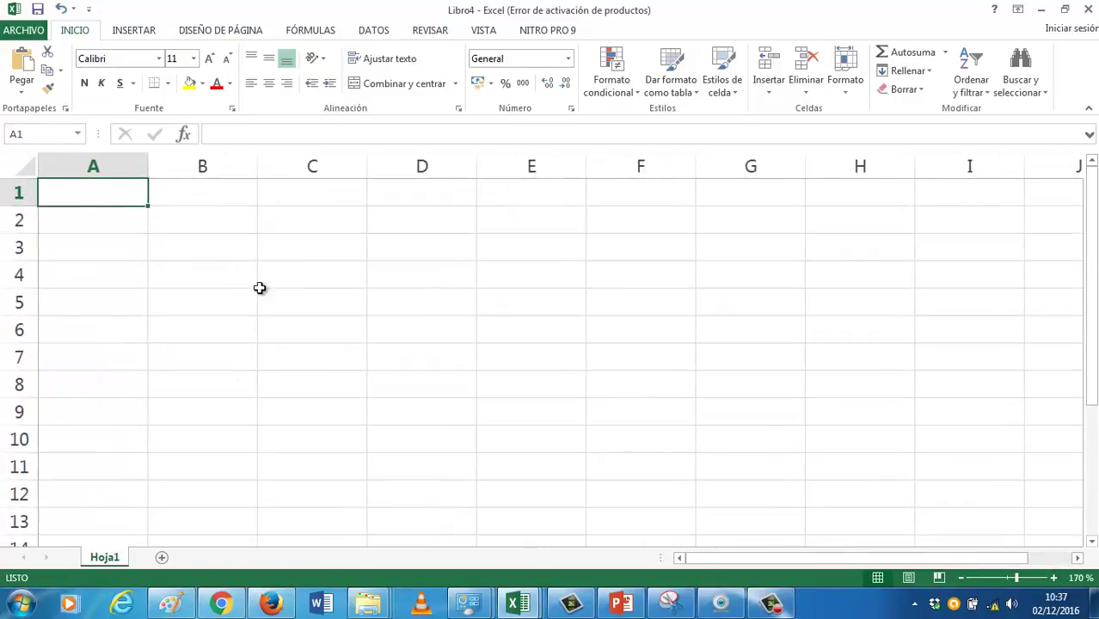
click(148, 252)
Merge and centre cells A1:D1 to hold the table title
drag(118, 198, 402, 189)
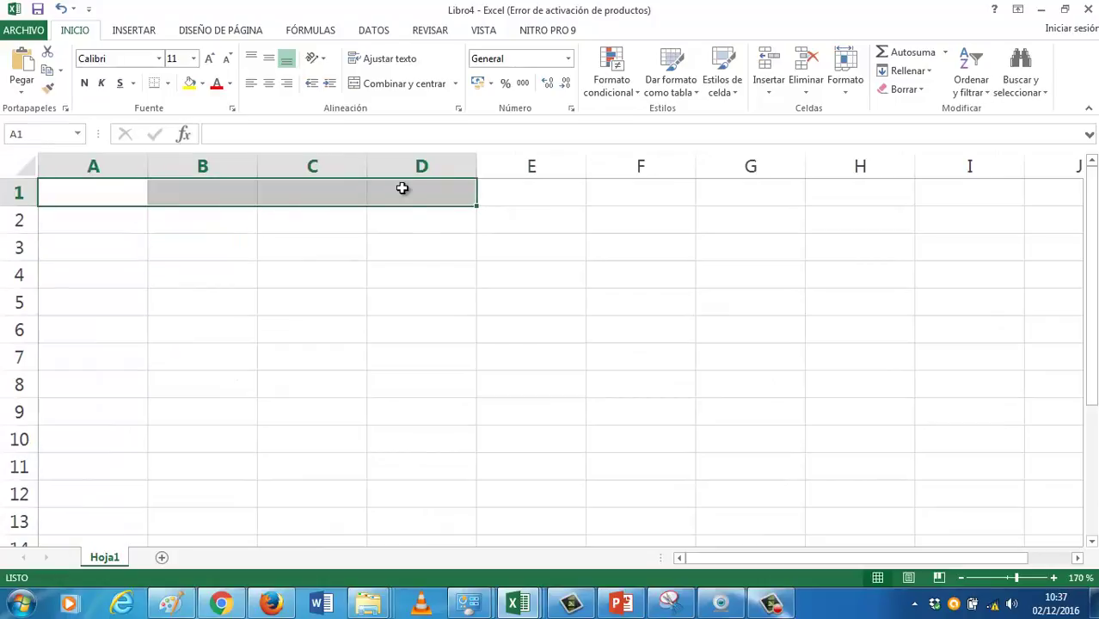
right_click(402, 189)
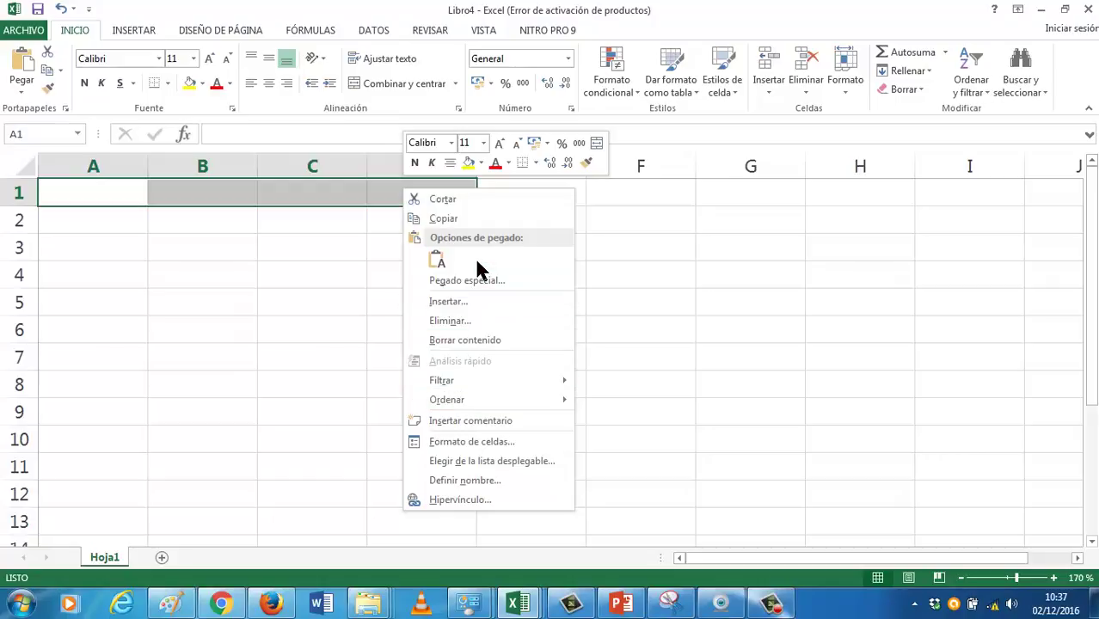
click(380, 84)
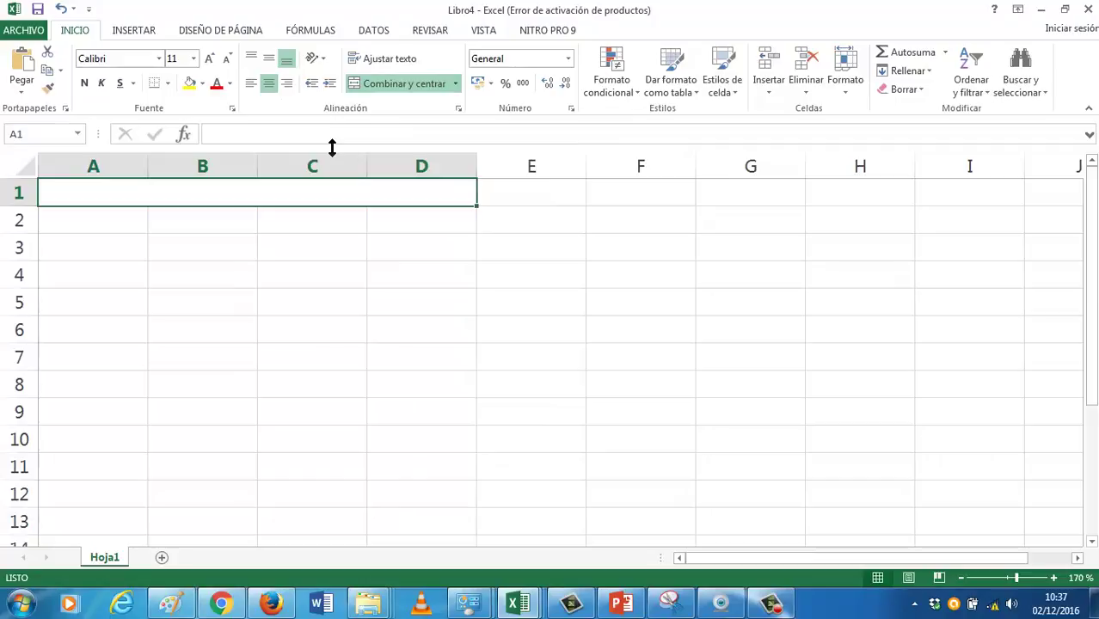
Type the title INGRESOS DEL BAR into merged cell A1
text(ing)
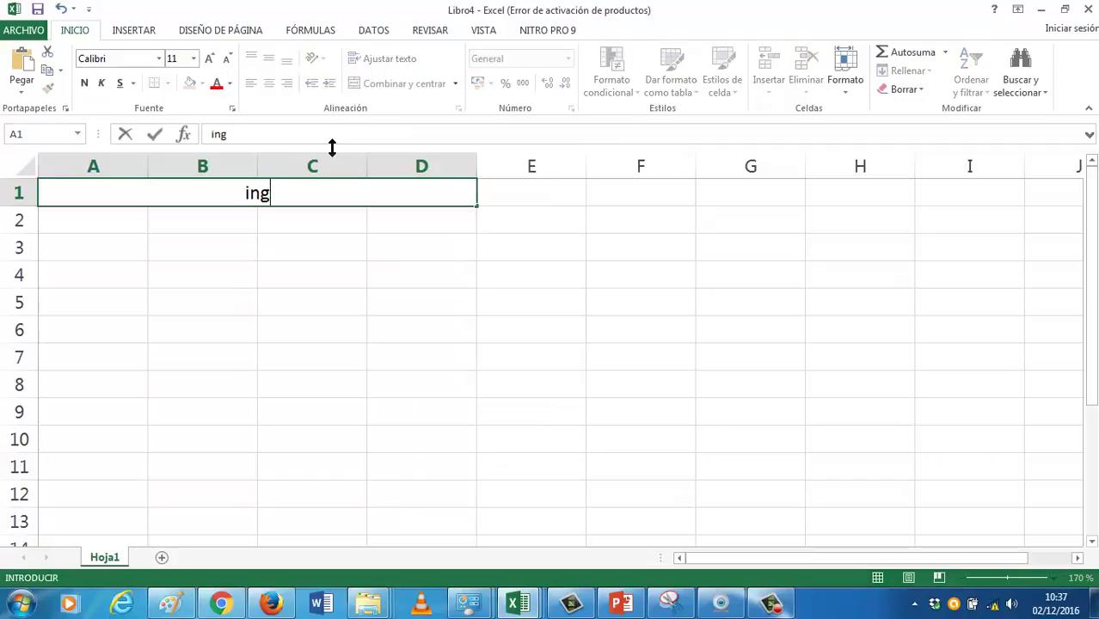
key(BackSpace)
key(BackSpace)
key(BackSpace)
text(INGRESOS D)
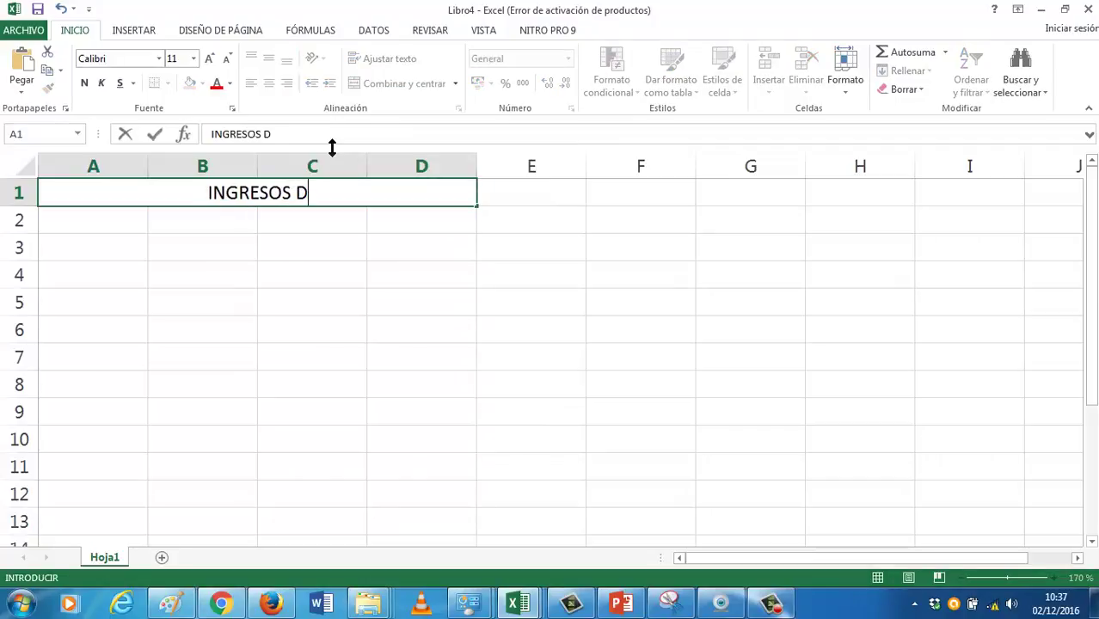
text(EL BAR)
key(Return)
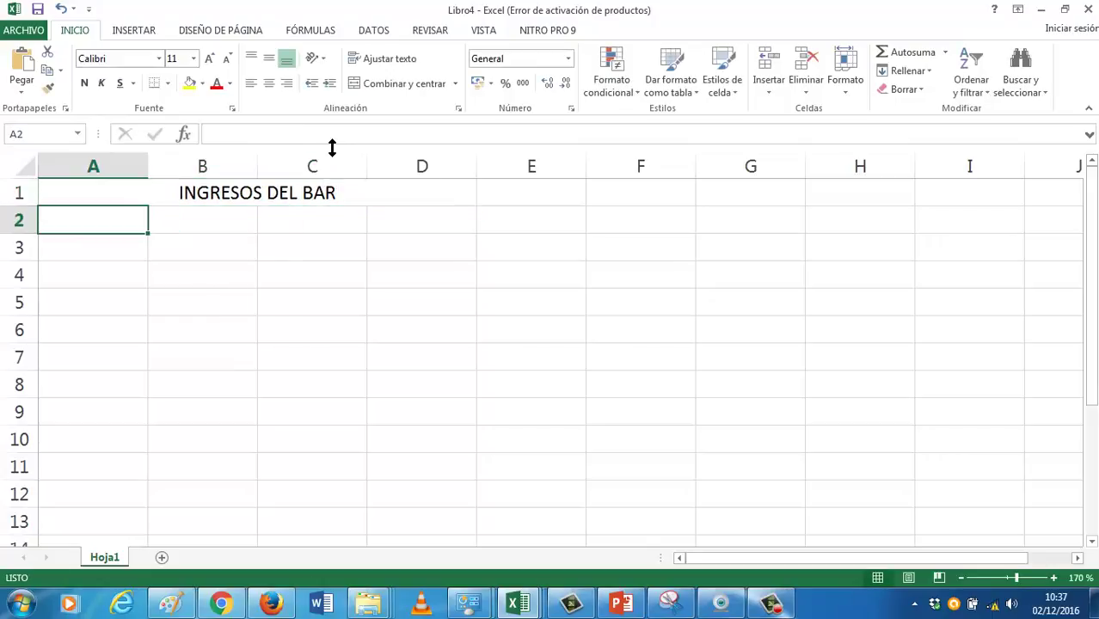
Enter the headers ARTÍCULO, CANTIDAD, PRECIO and TOTAL across A2:D2
text(A)
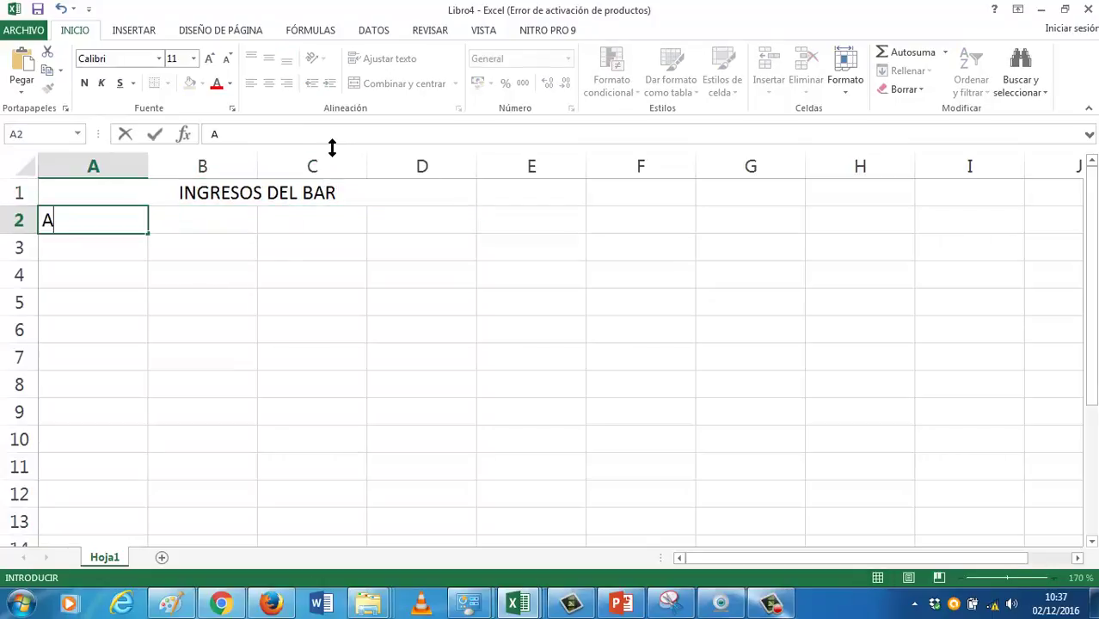
text(RTÍCULO)
key(Tab)
text(CANTID)
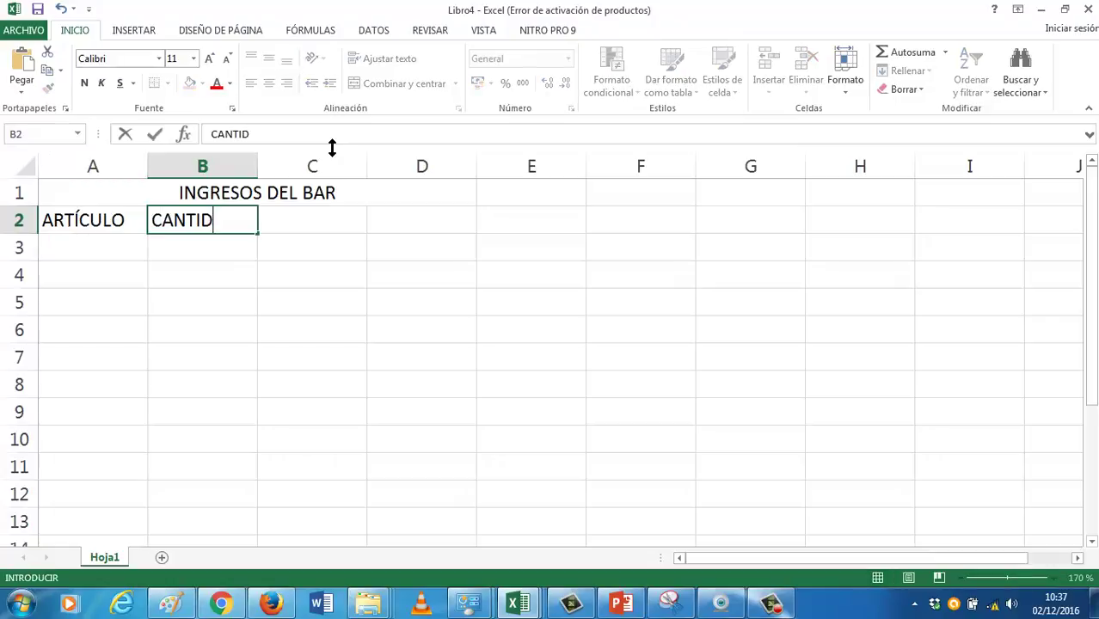
text(AD)
key(Tab)
text(PRECIO)
key(Tab)
text(TOTA)
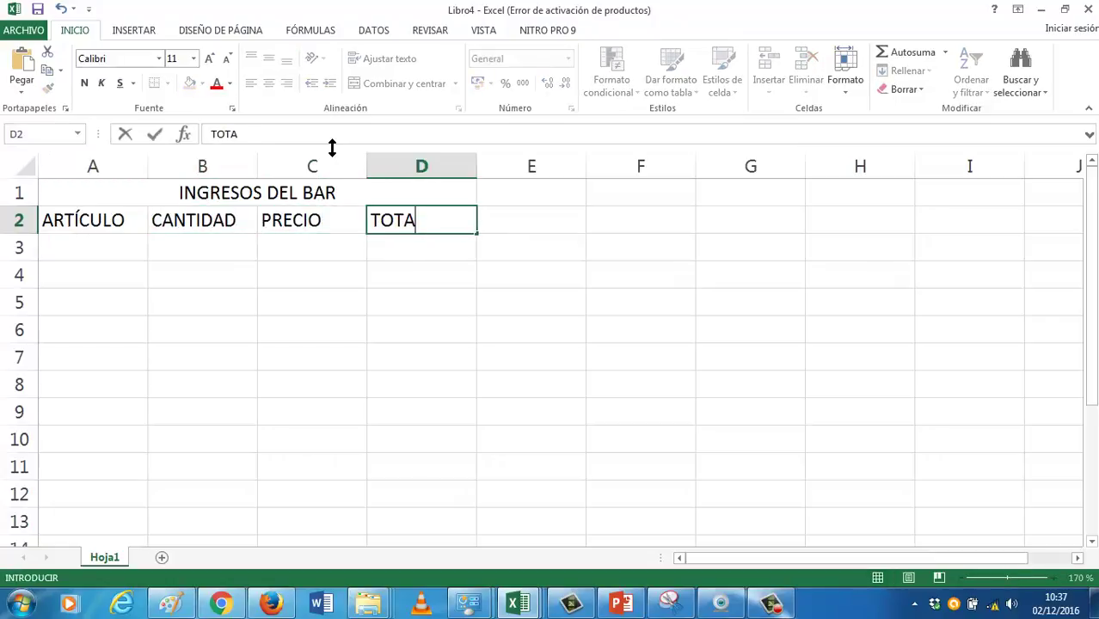
click(112, 250)
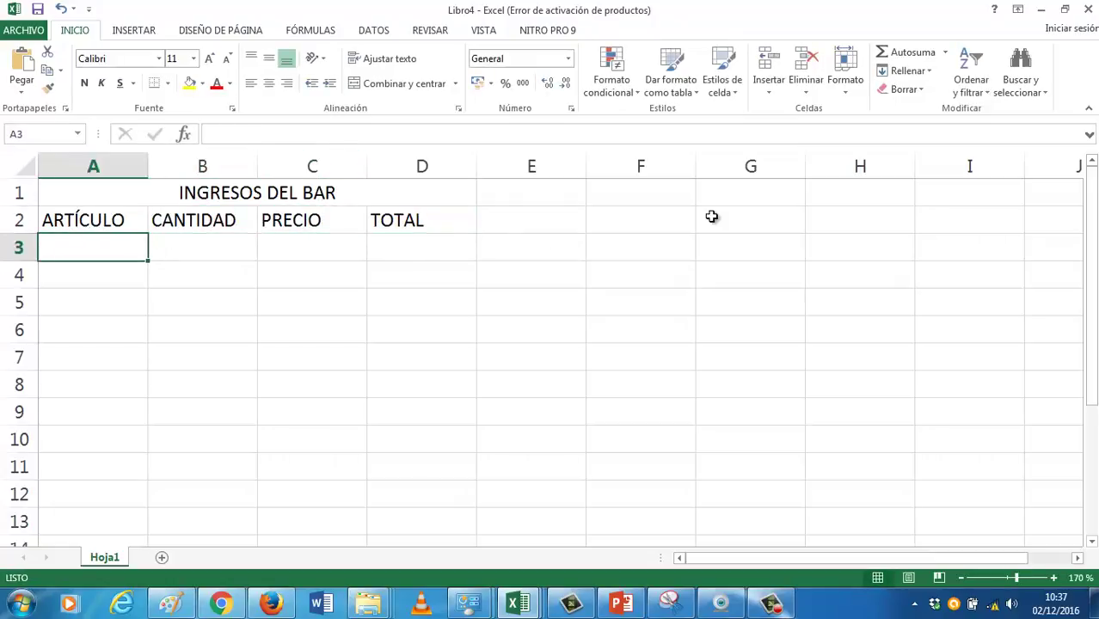
Enter 'Lomo con patatas completo' and 'Lomo con patatas medio' in A3:A4, widening column A to fit
text(Lomo con)
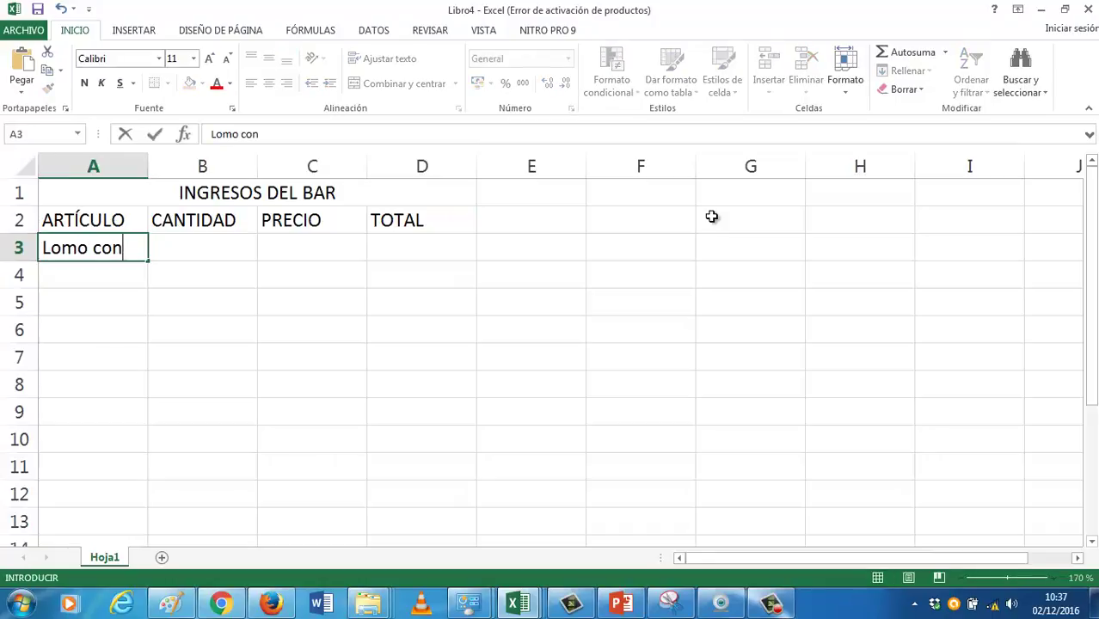
text( patatas completo)
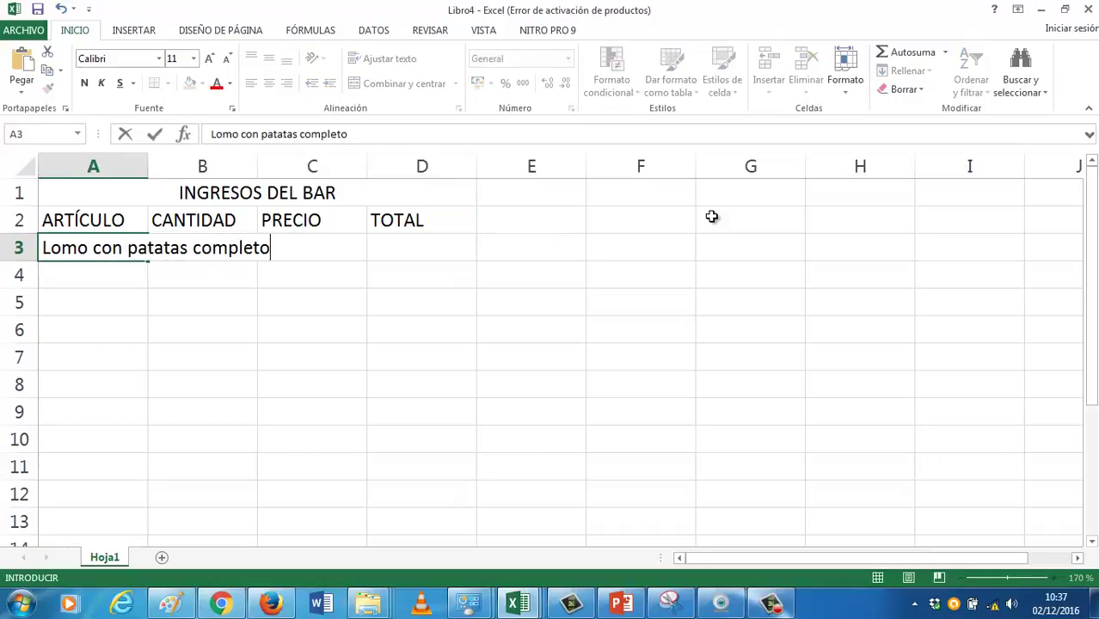
click(145, 160)
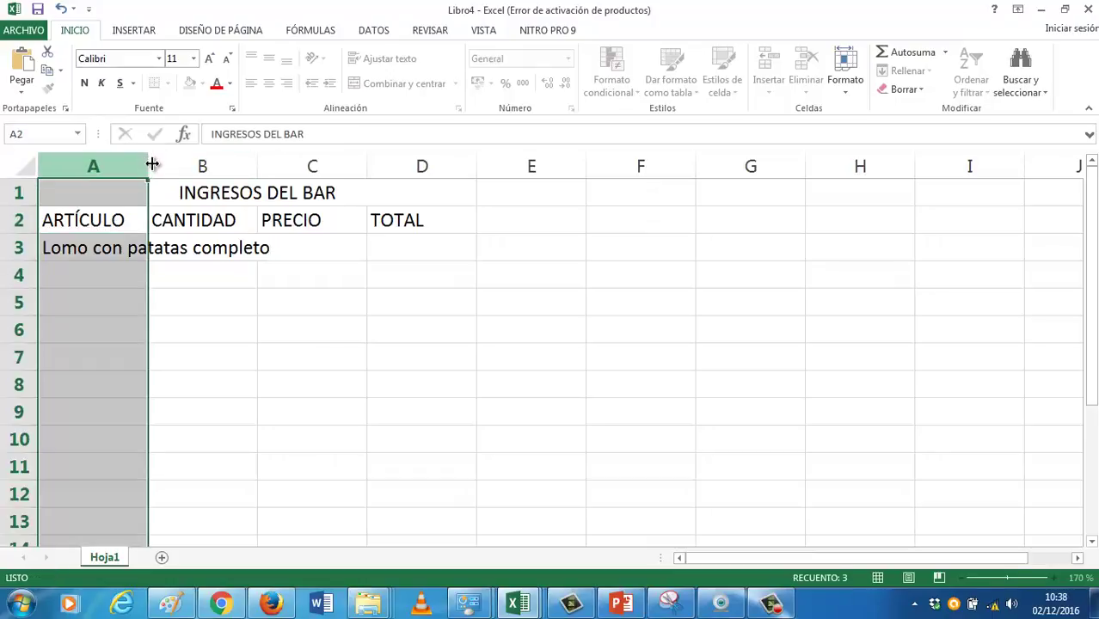
drag(149, 164, 297, 182)
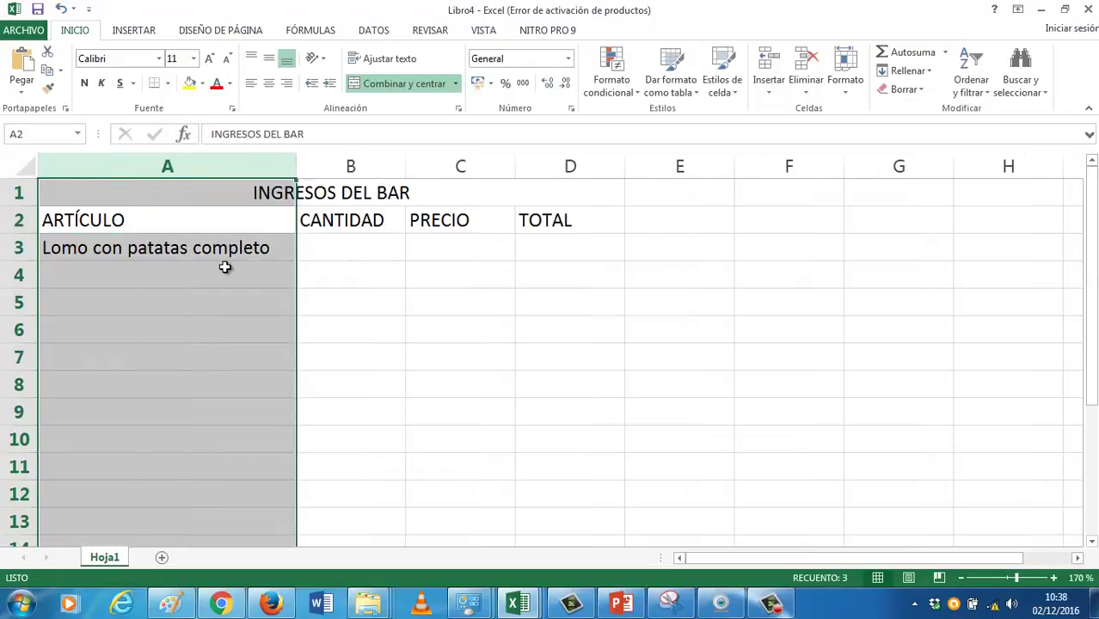
click(225, 270)
text(Lomo )
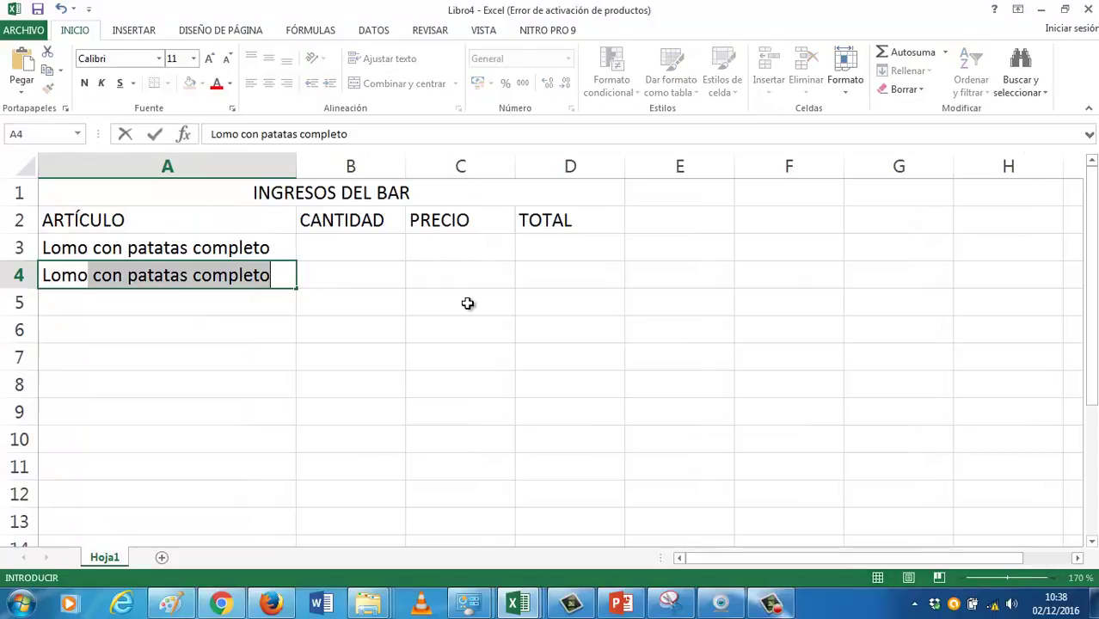
text(con patatas medio)
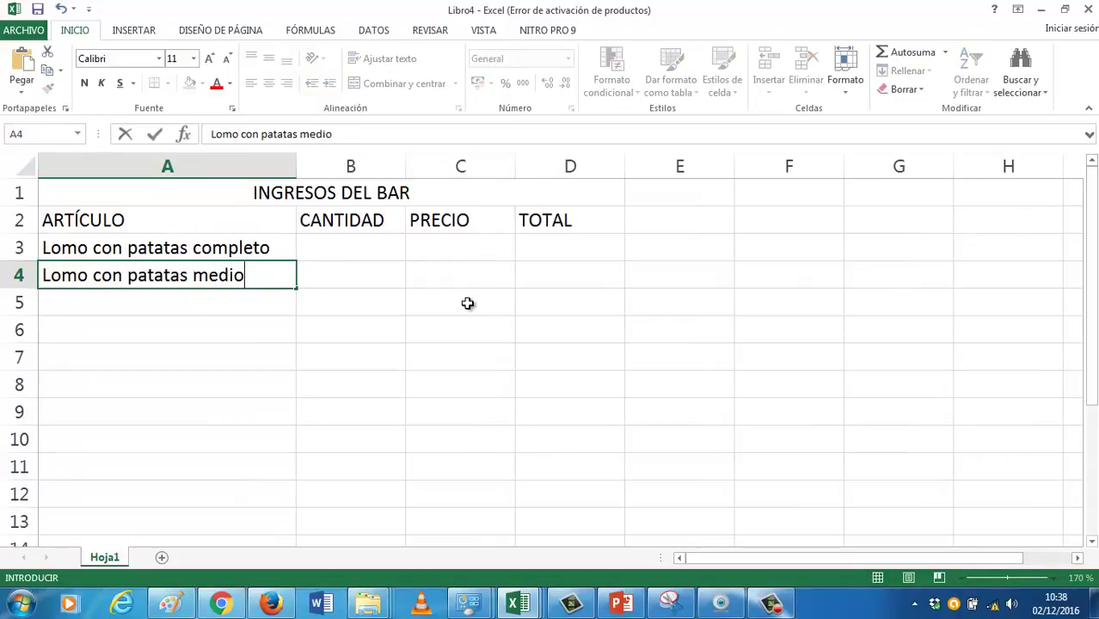
key(Up)
key(Right)
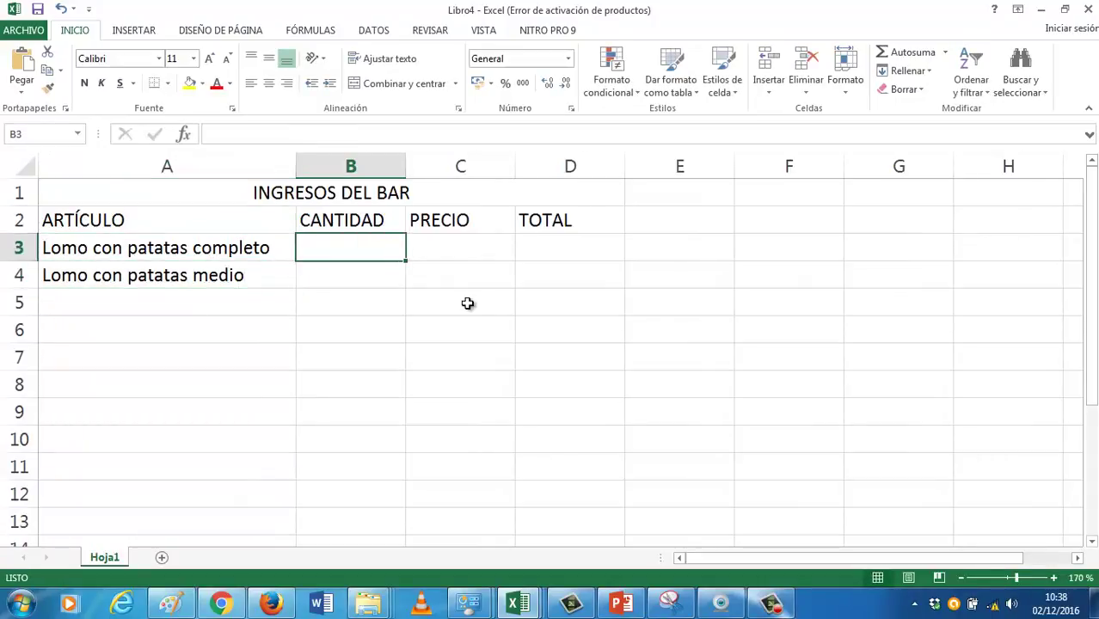
Give the first two items quantities 5 and 8 with prices 1,5 and 1,6
text(5)
key(Tab)
text(1,5)
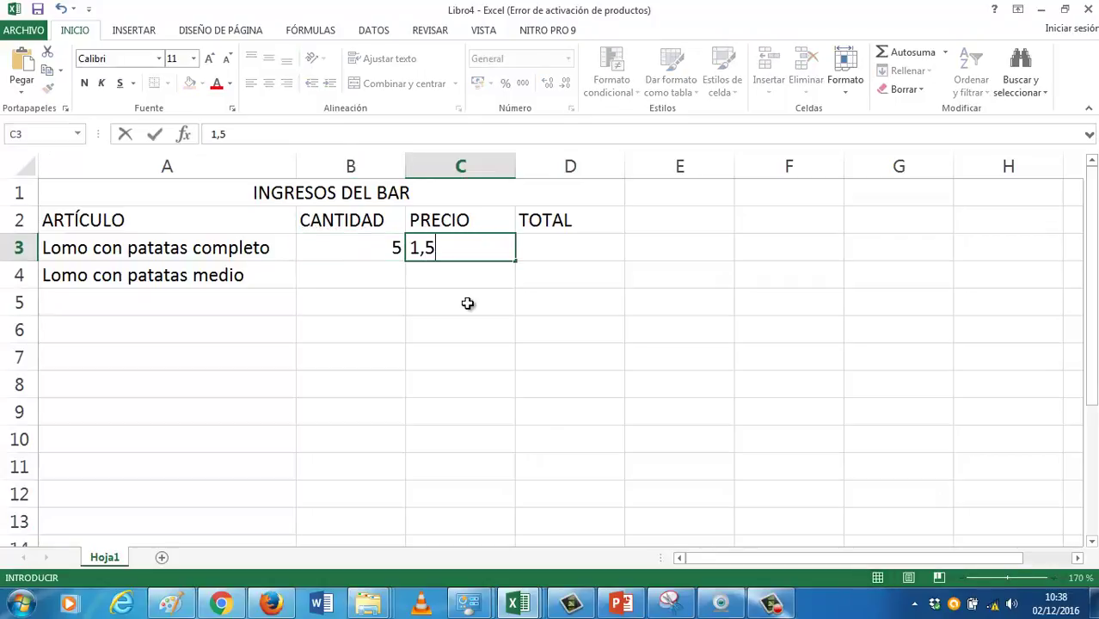
key(Return)
key(Left)
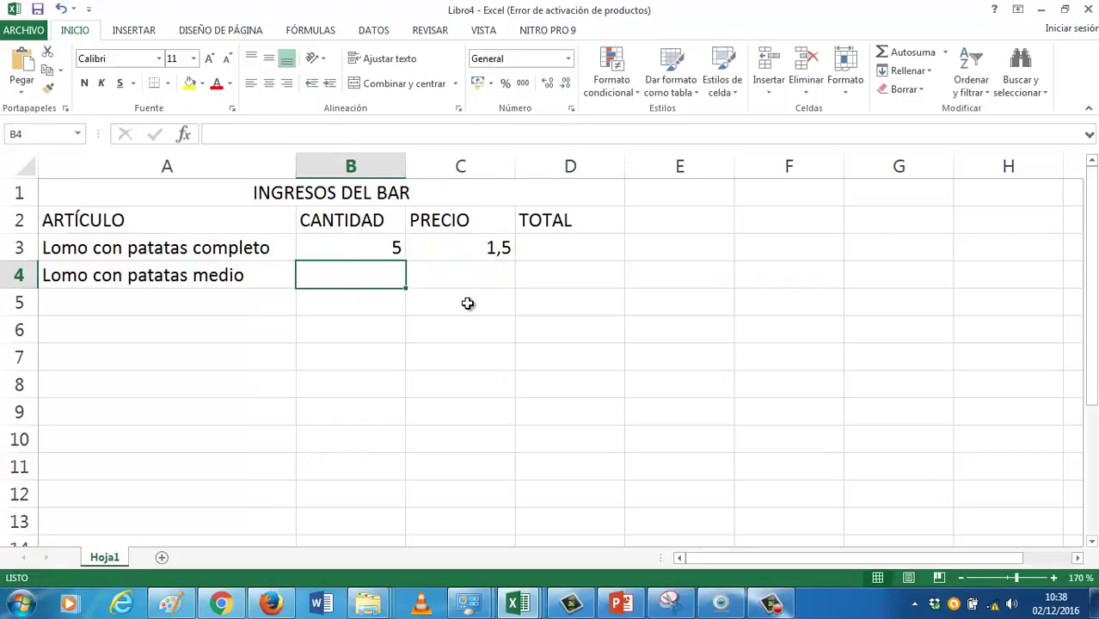
text(8)
key(Tab)
text(1,)
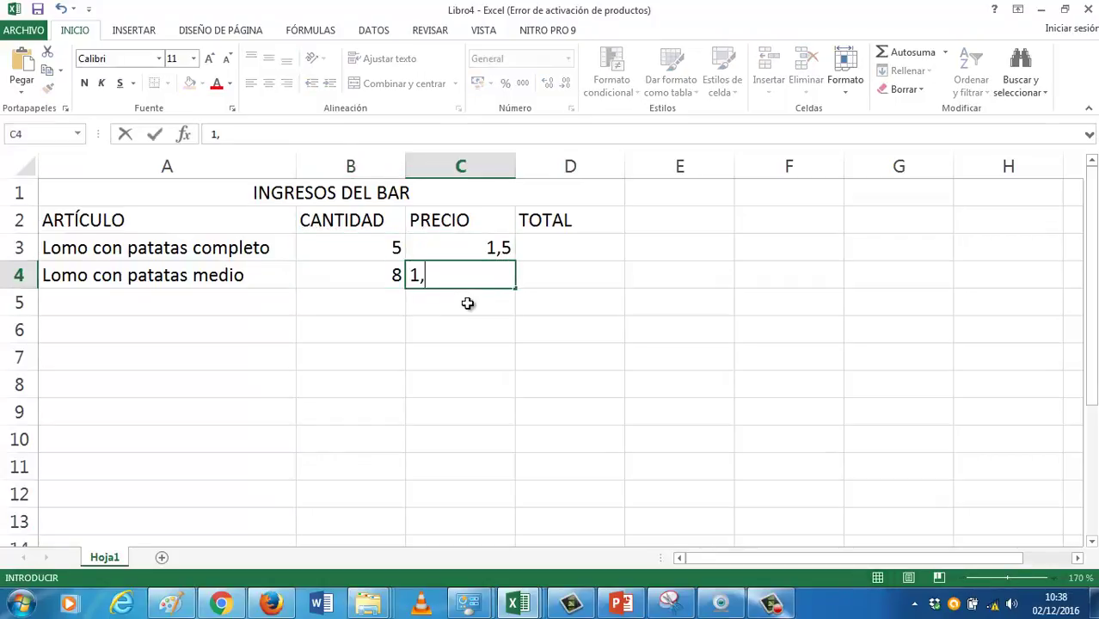
text(6)
key(Return)
Add 'Nugget con patatas' in row 5 with quantity 7 and price 1,5
key(Left)
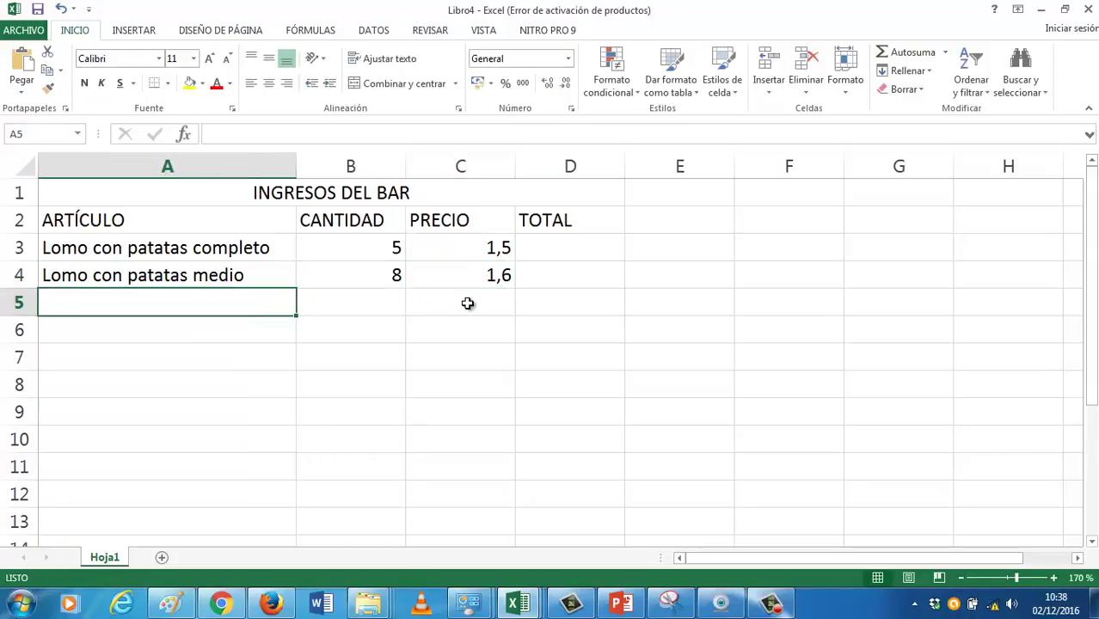
text(Nugget con pa)
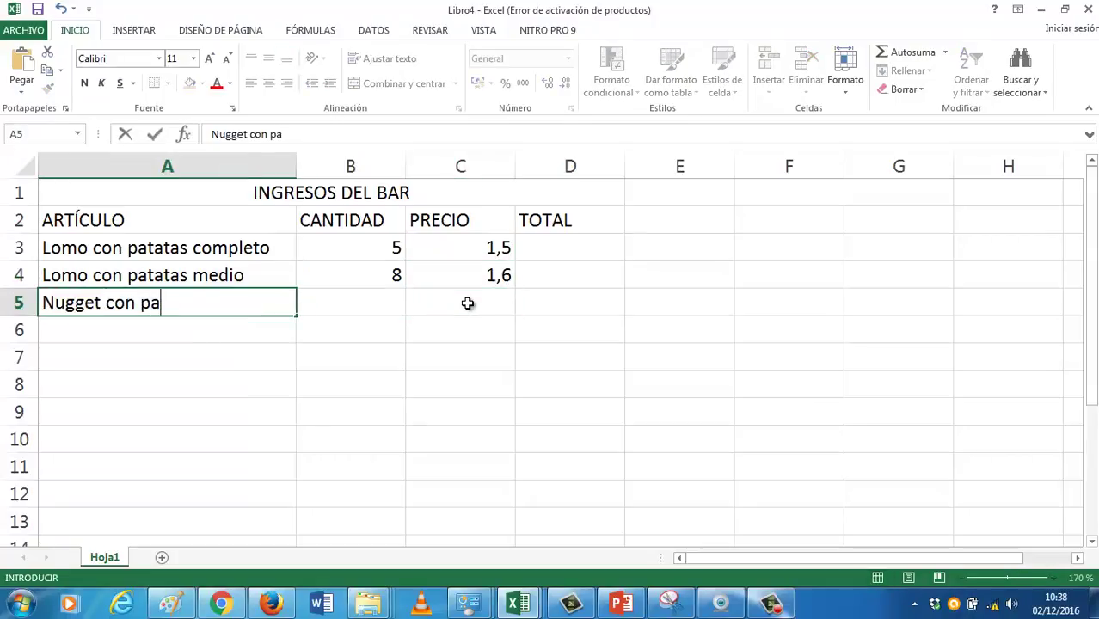
text(tatas)
key(Tab)
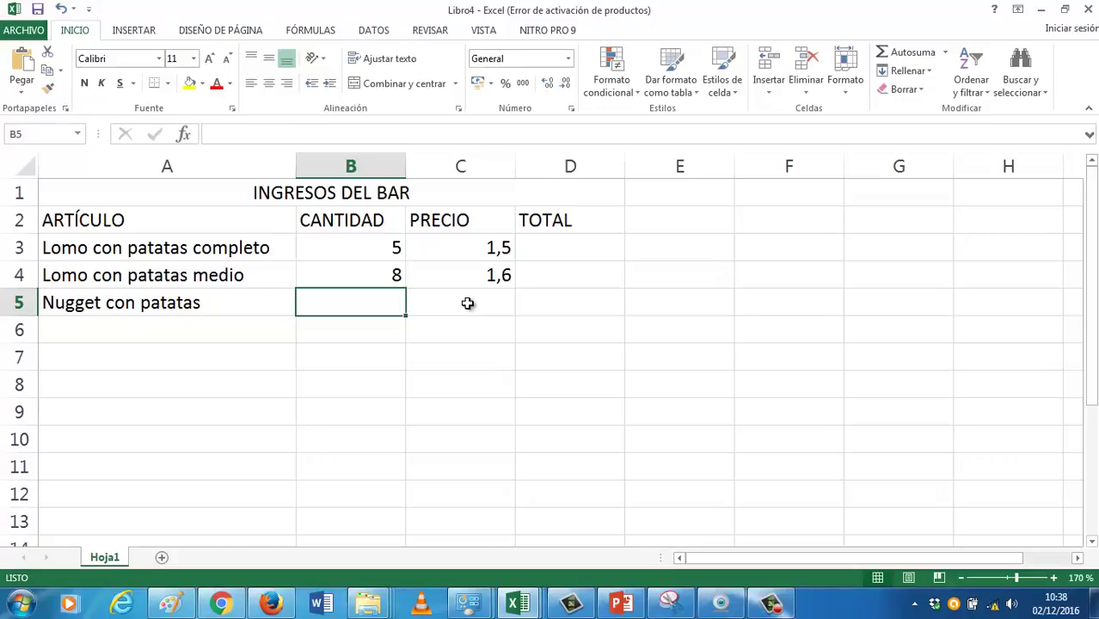
text(7)
key(Tab)
text(1,5)
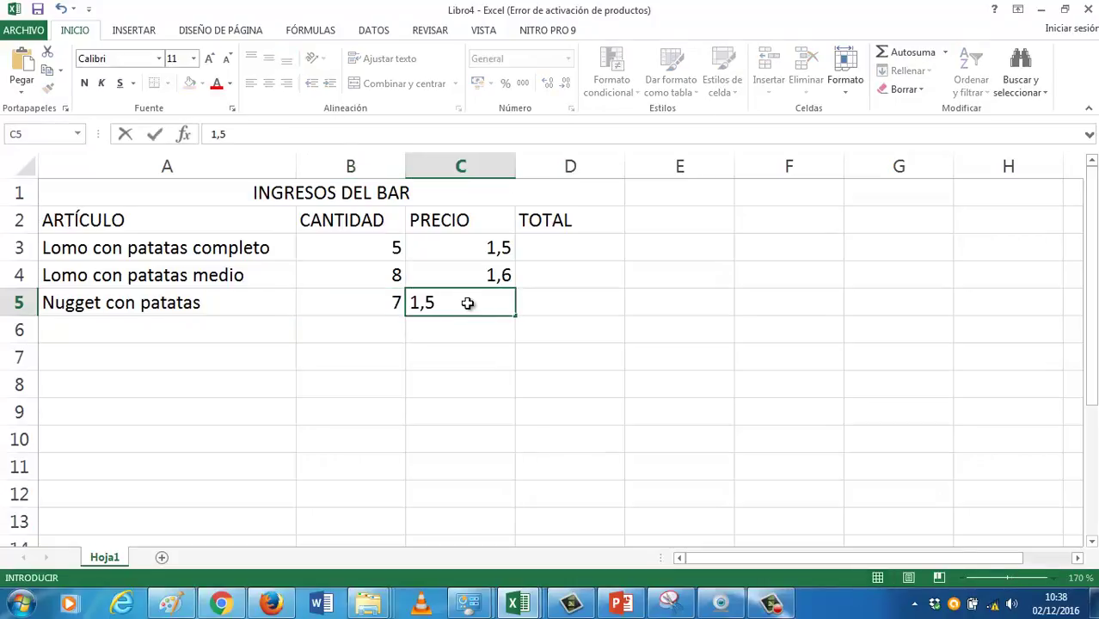
key(Return)
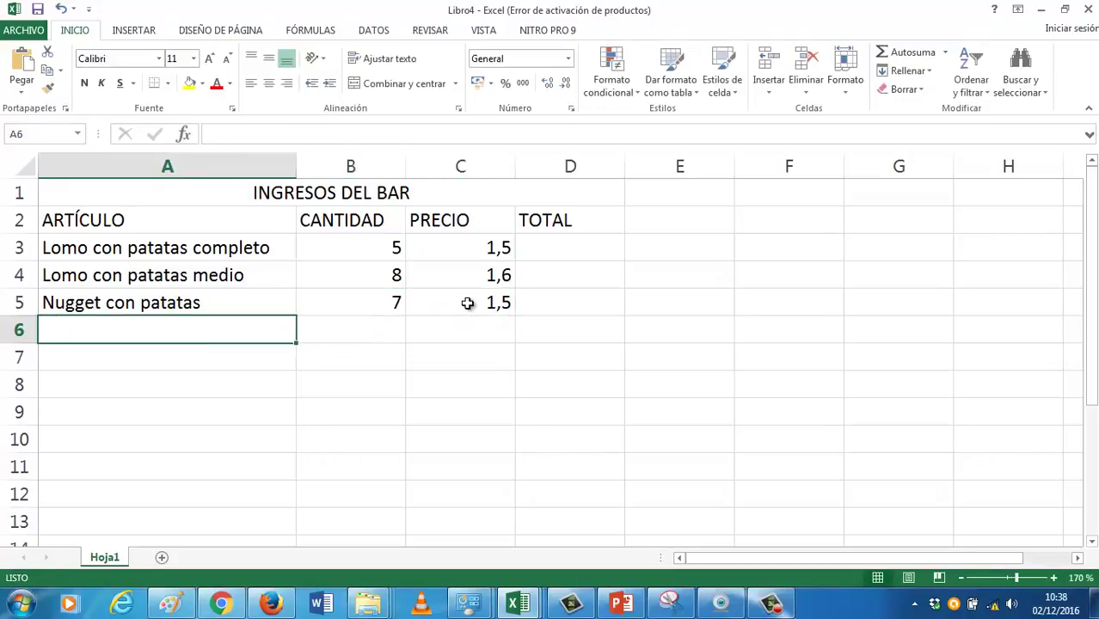
Add 'Nugget con patatas medio' in row 6 with quantity 9 and price 1
text(Nugget con patatas)
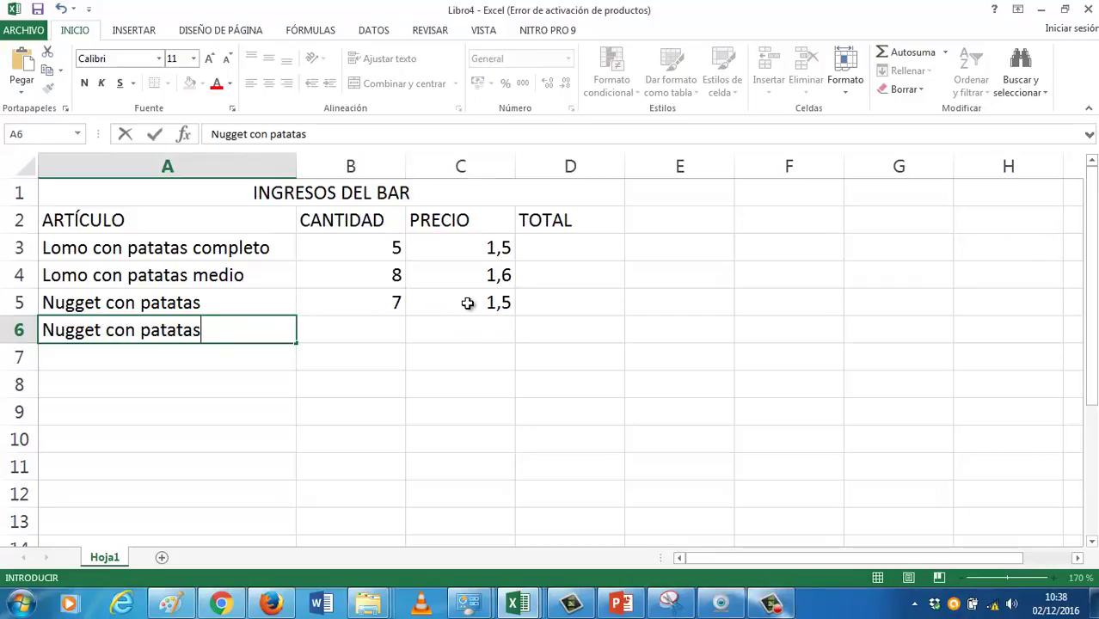
text( medio)
key(Tab)
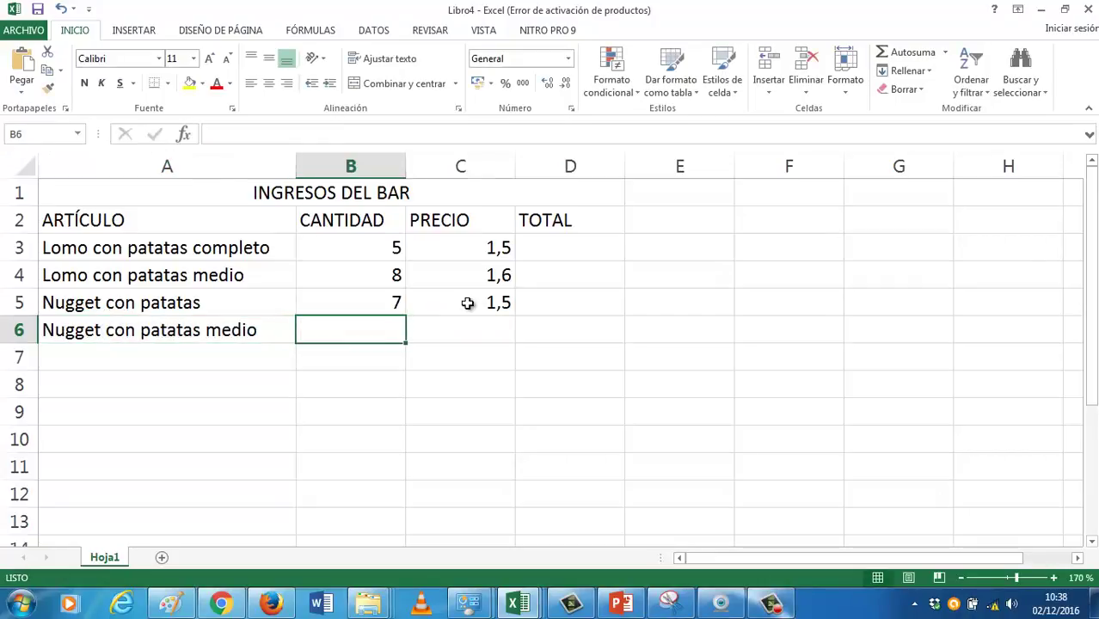
text(9)
key(Tab)
text(1)
key(Return)
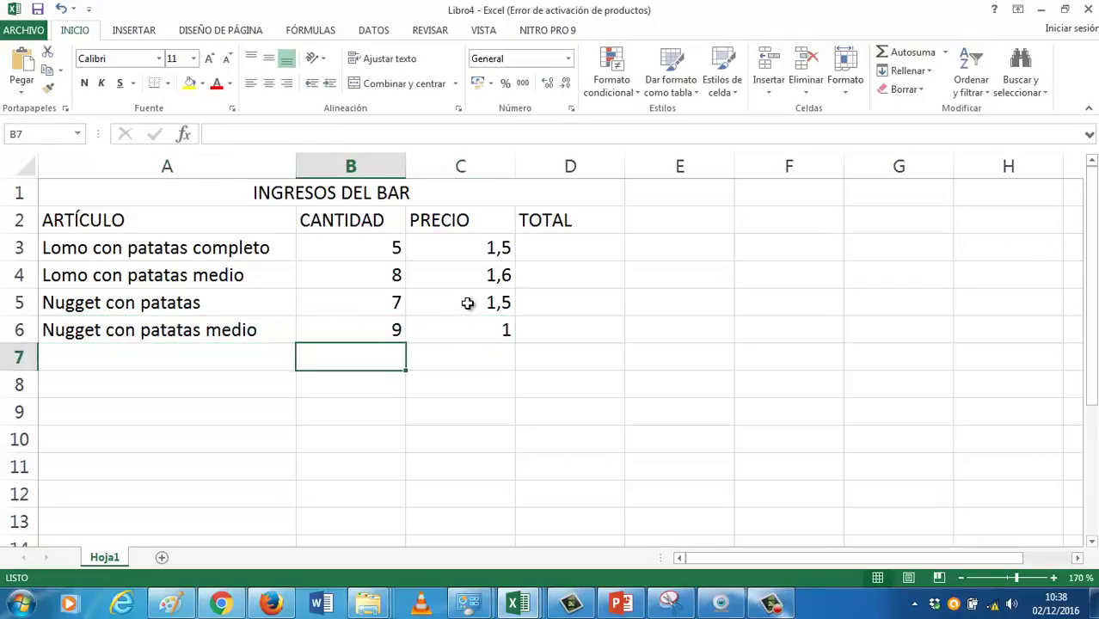
Add 'Nugget patatas queso' in row 7 with quantity 2 and price 1,60
key(Left)
text(N)
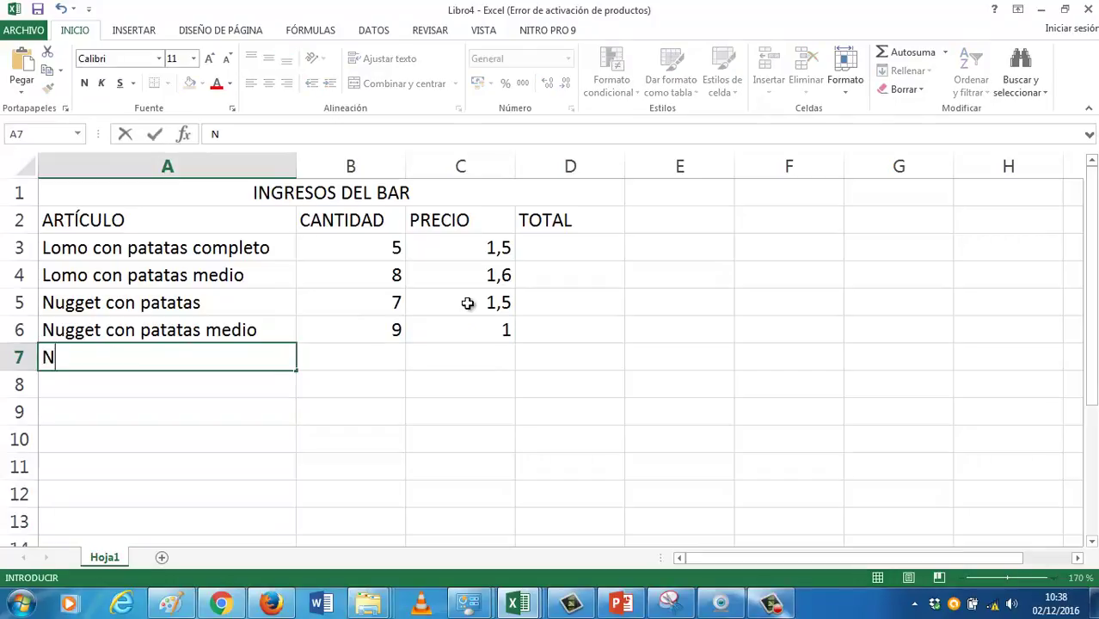
text(ugget patas)
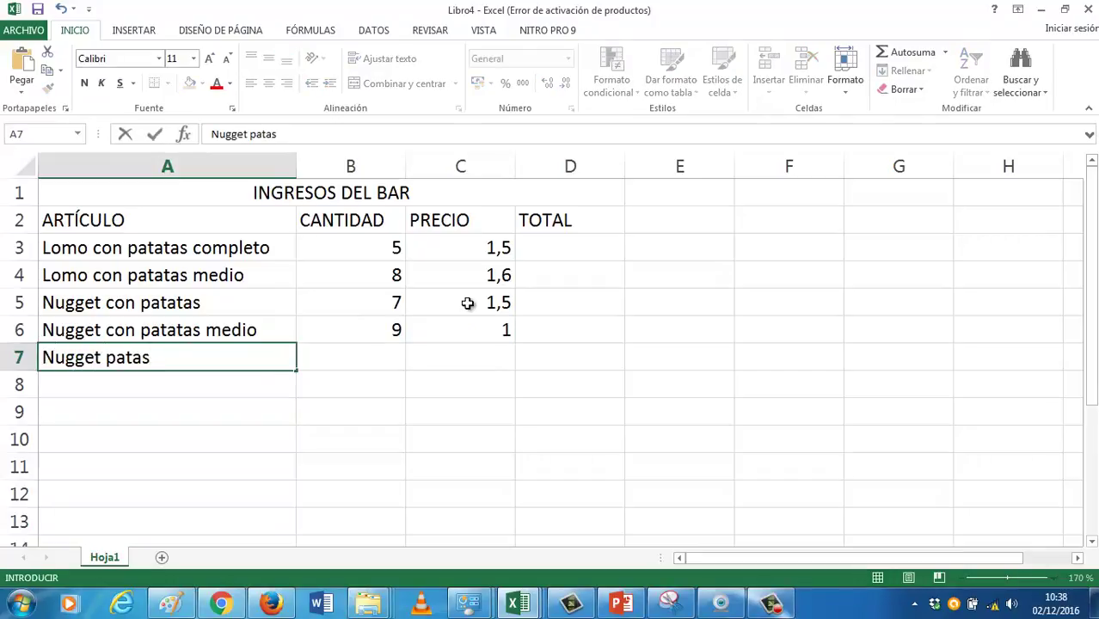
key(BackSpace)
key(BackSpace)
text(p)
text(atatas queso)
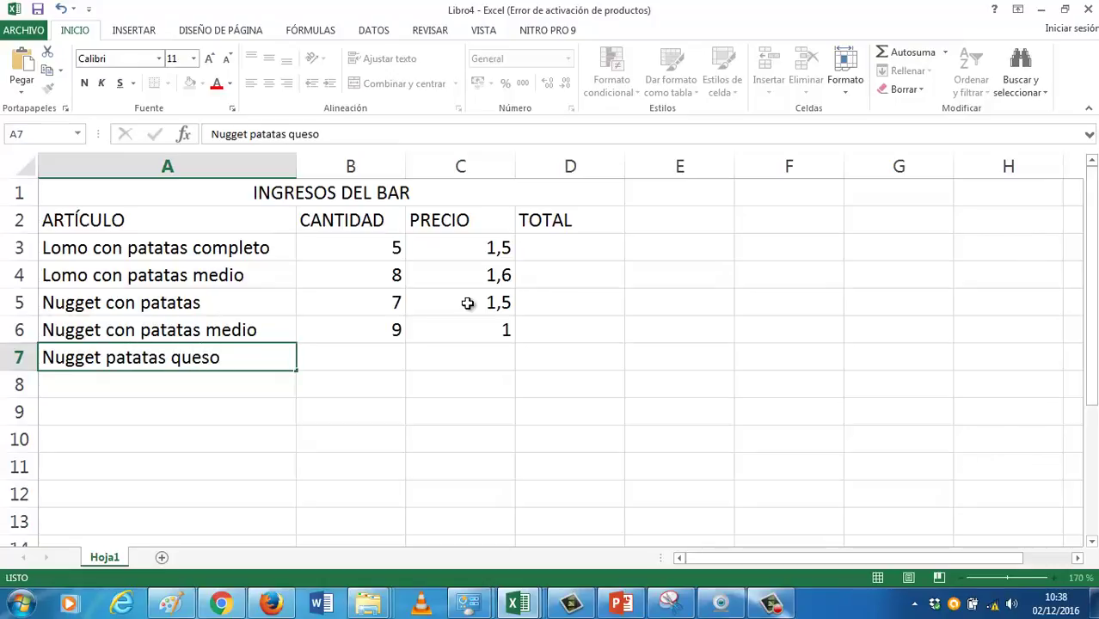
key(Tab)
text(2)
key(Tab)
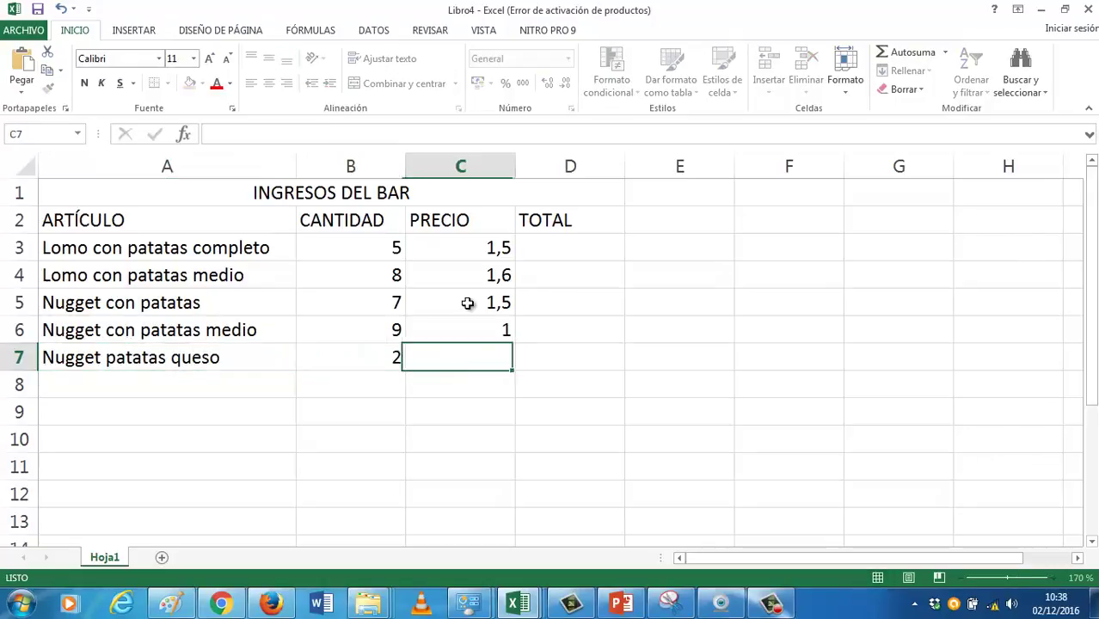
text(1,6)
key(Return)
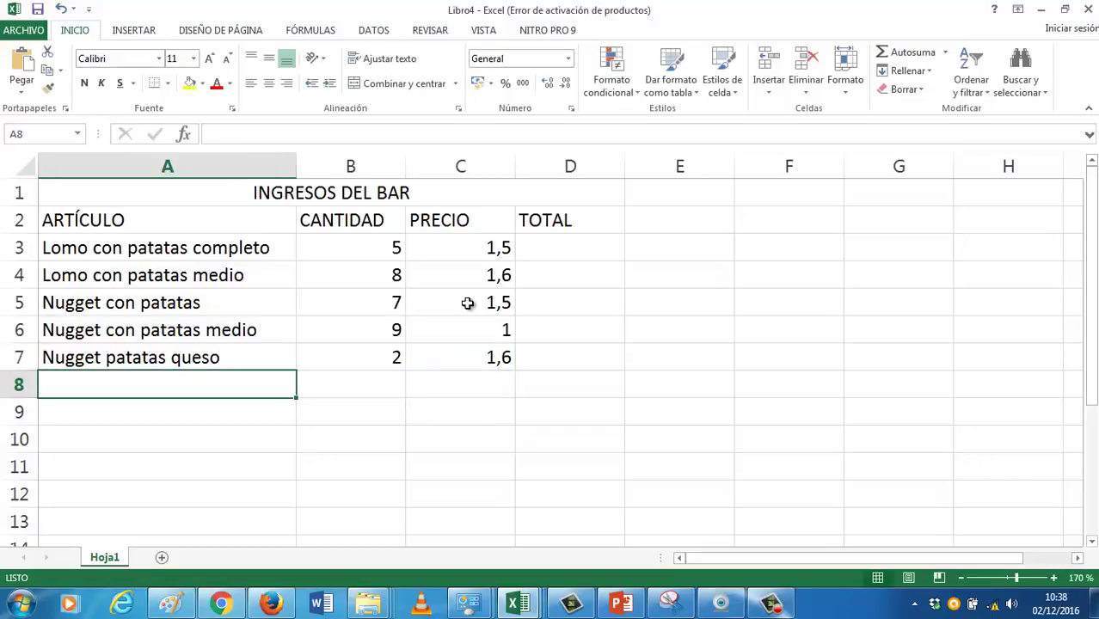
Add 'Nugget patatas queso medio' in row 8 with quantity 1 and price 1,10
text(Nugg)
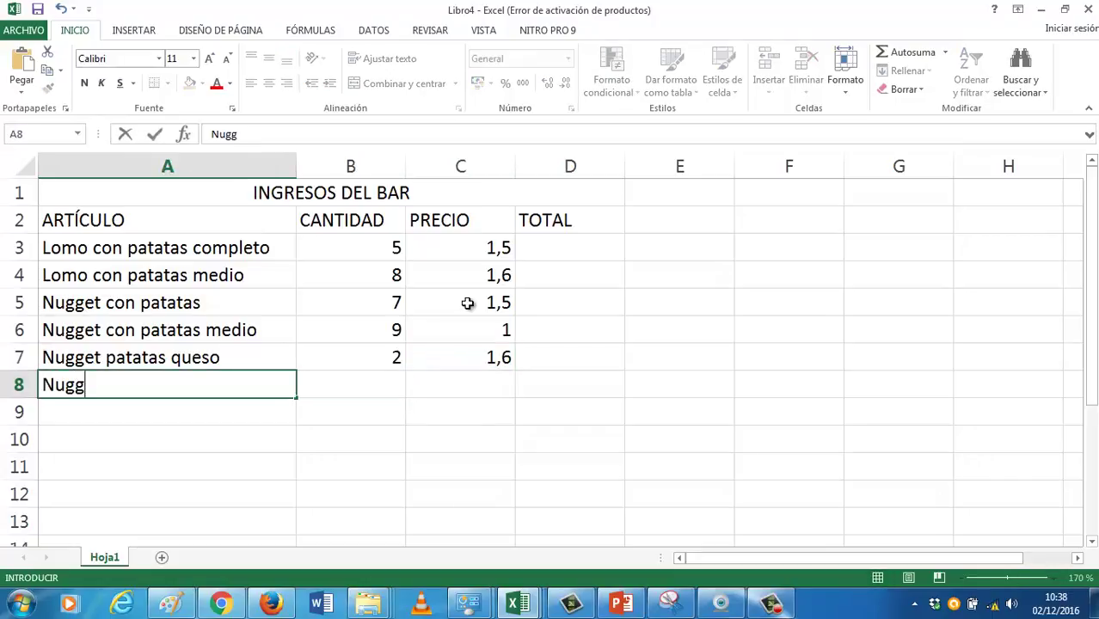
text(et pa)
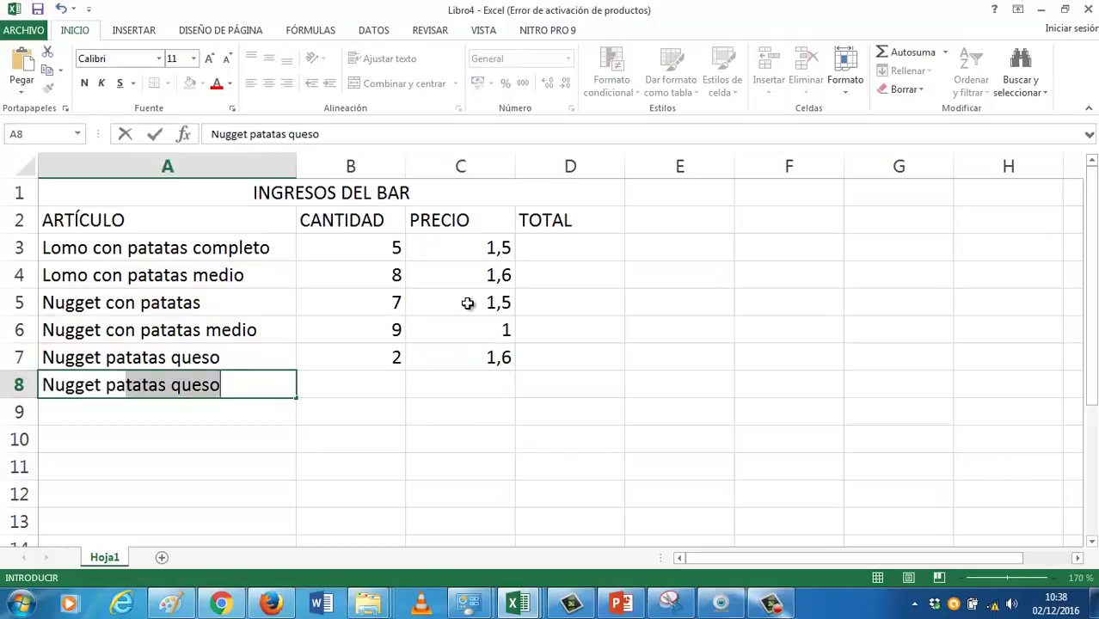
key(Return)
key(Up)
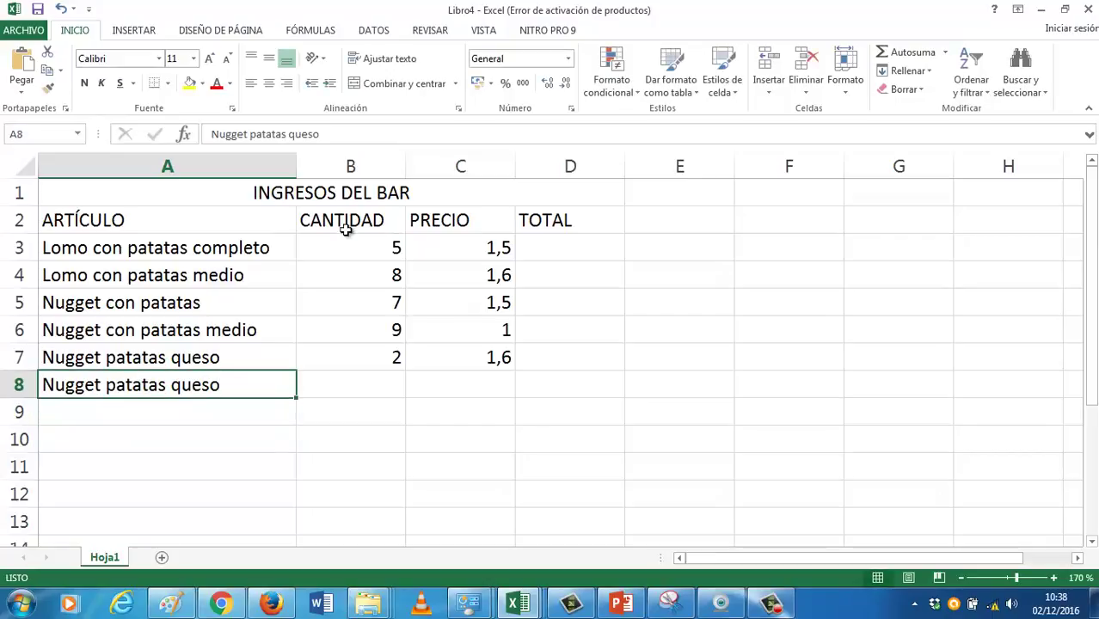
click(341, 133)
text(medi)
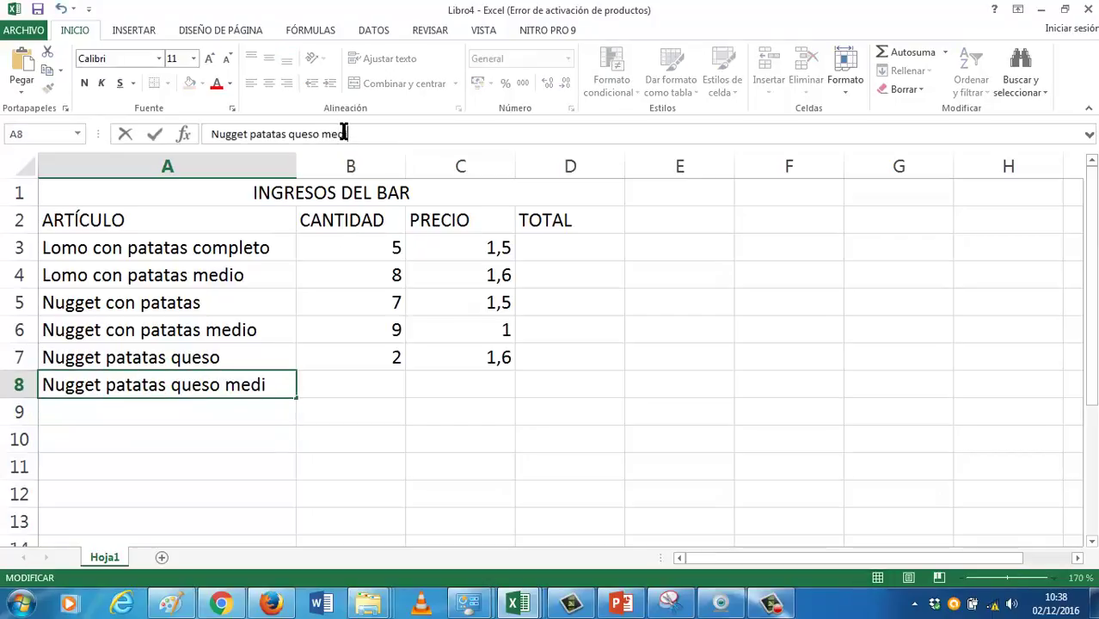
text(o)
key(Tab)
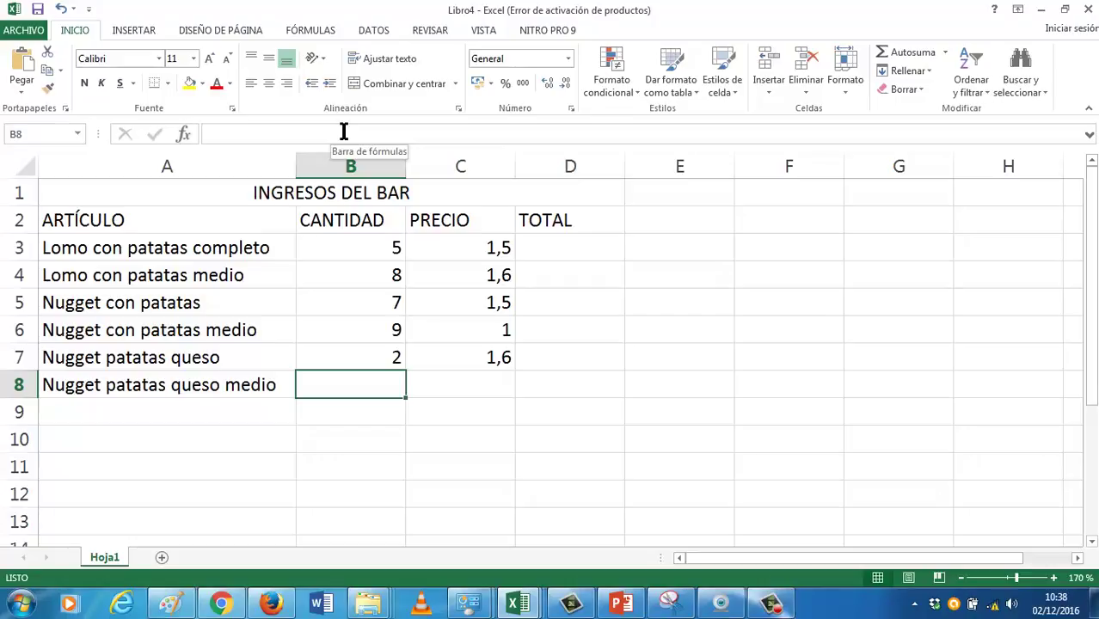
text(1)
key(Tab)
text(1,1)
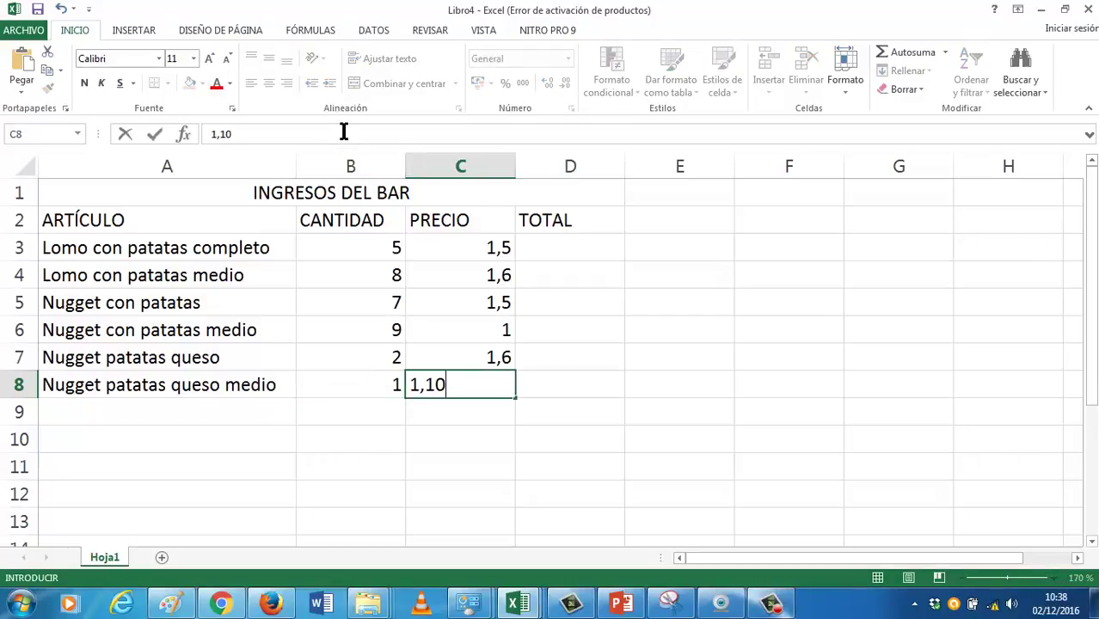
key(Return)
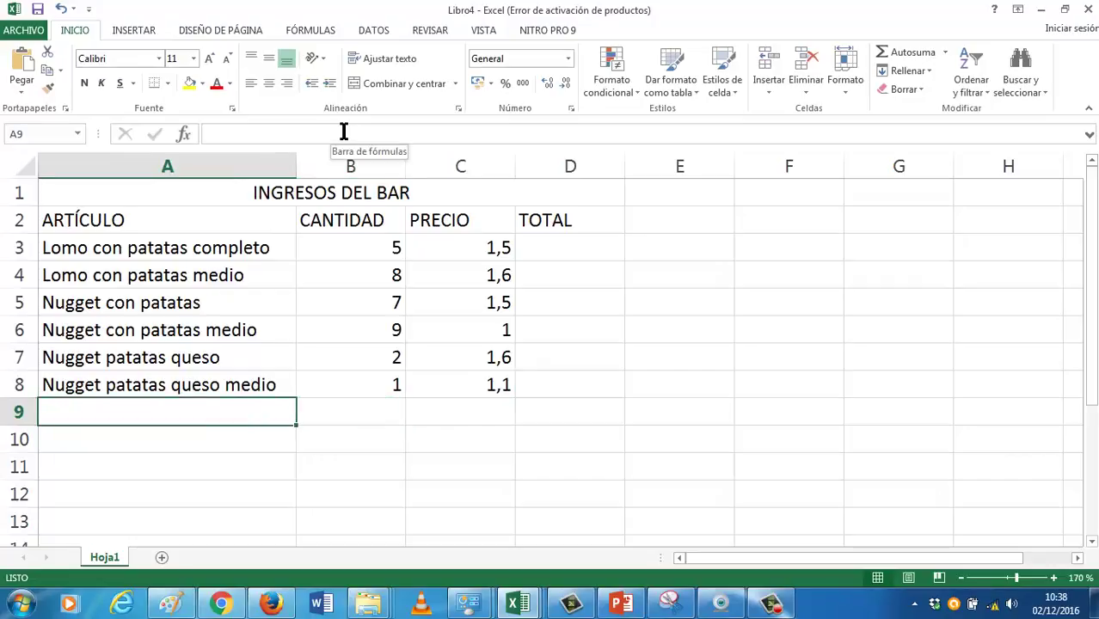
Add 'Tortilla' in row 9 with quantity 3 and price 1,50
text(Tor)
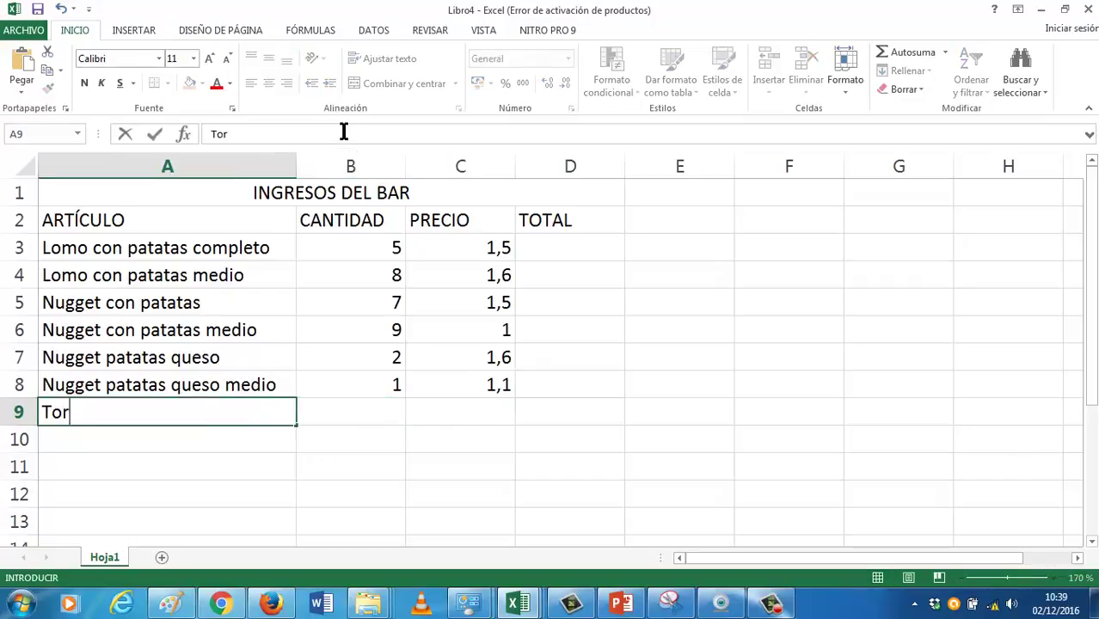
text(tilla)
key(Tab)
text(3)
key(Tab)
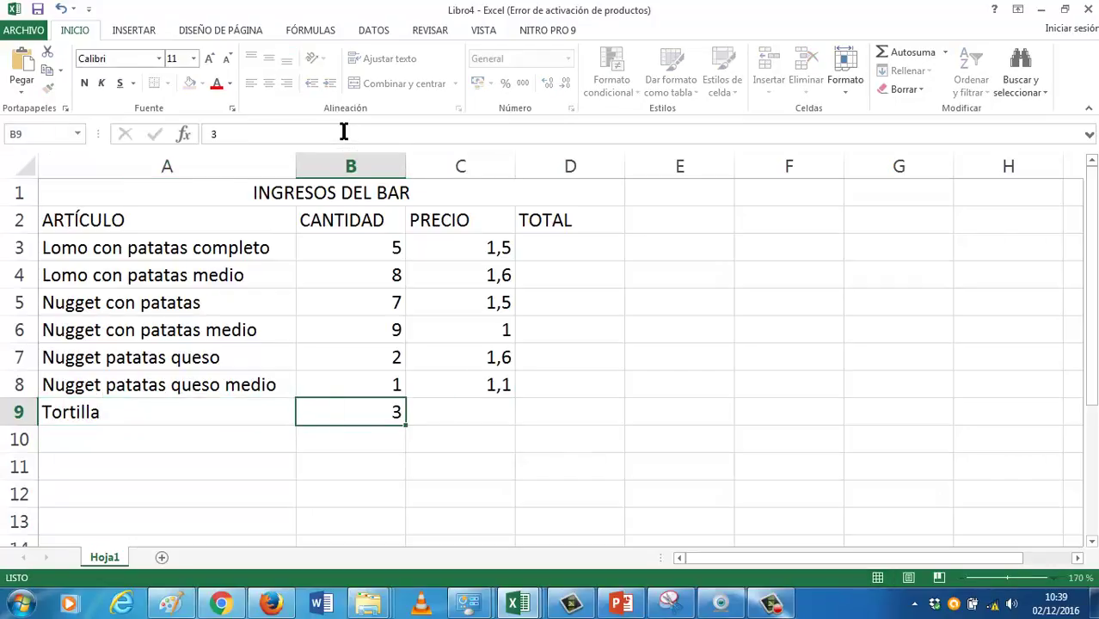
text(1,50)
key(Return)
Add 'Tortilla media' in row 10 with quantity 6 and price 1
key(Left)
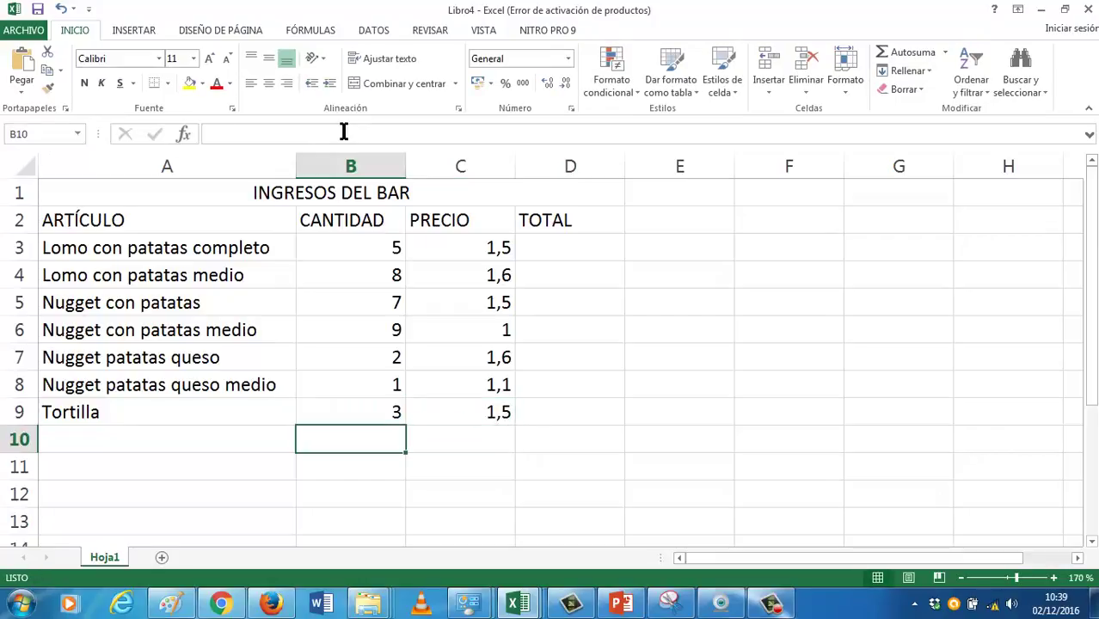
key(Left)
text(Torti)
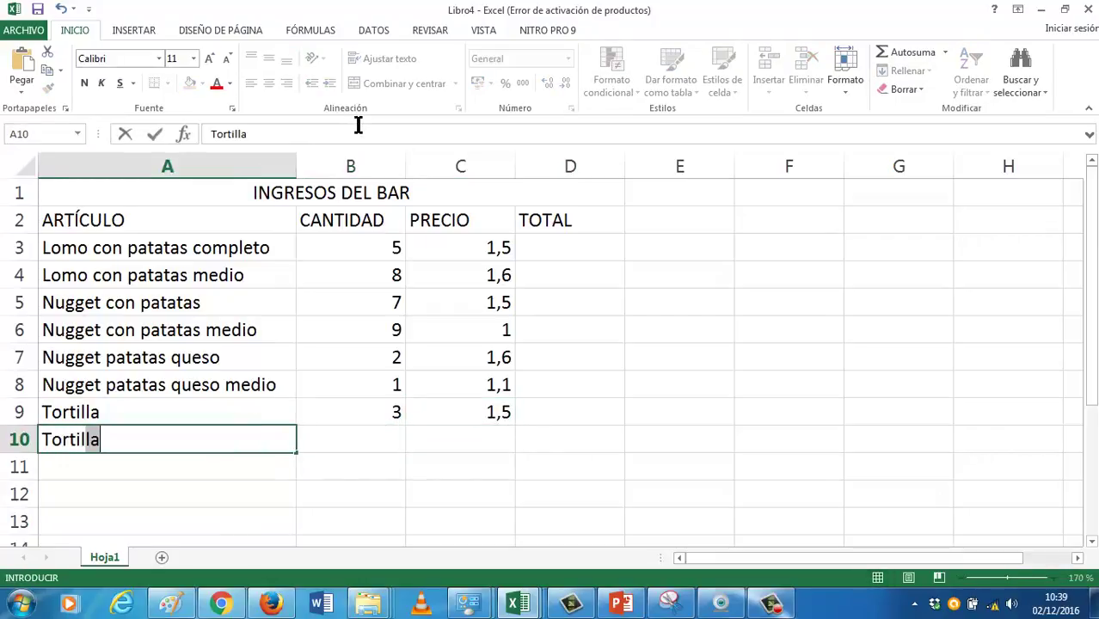
text(lla media)
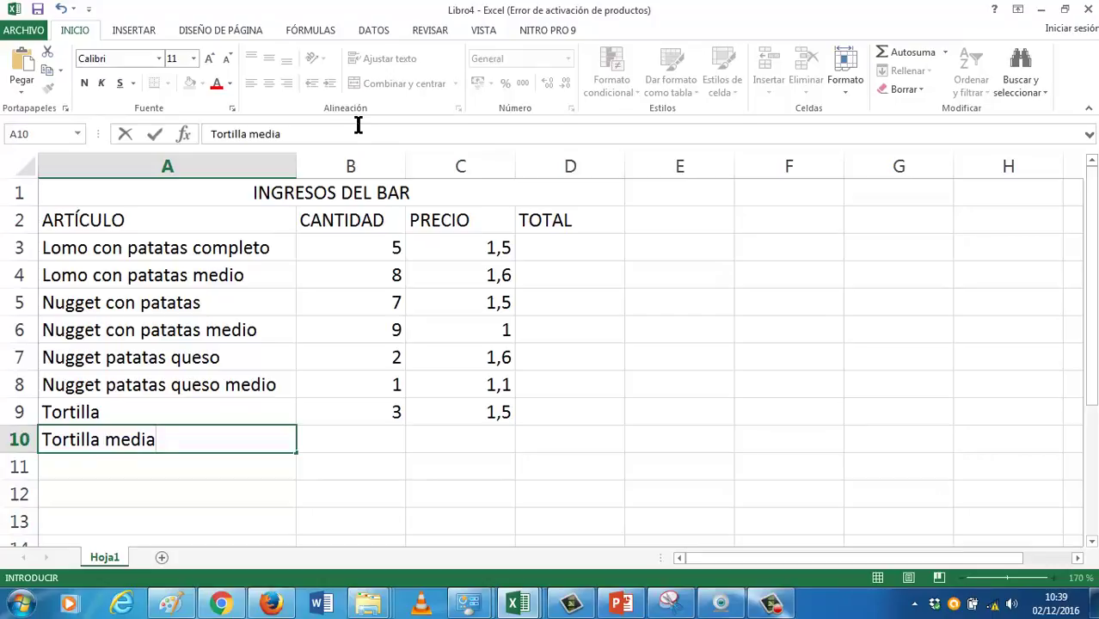
key(Tab)
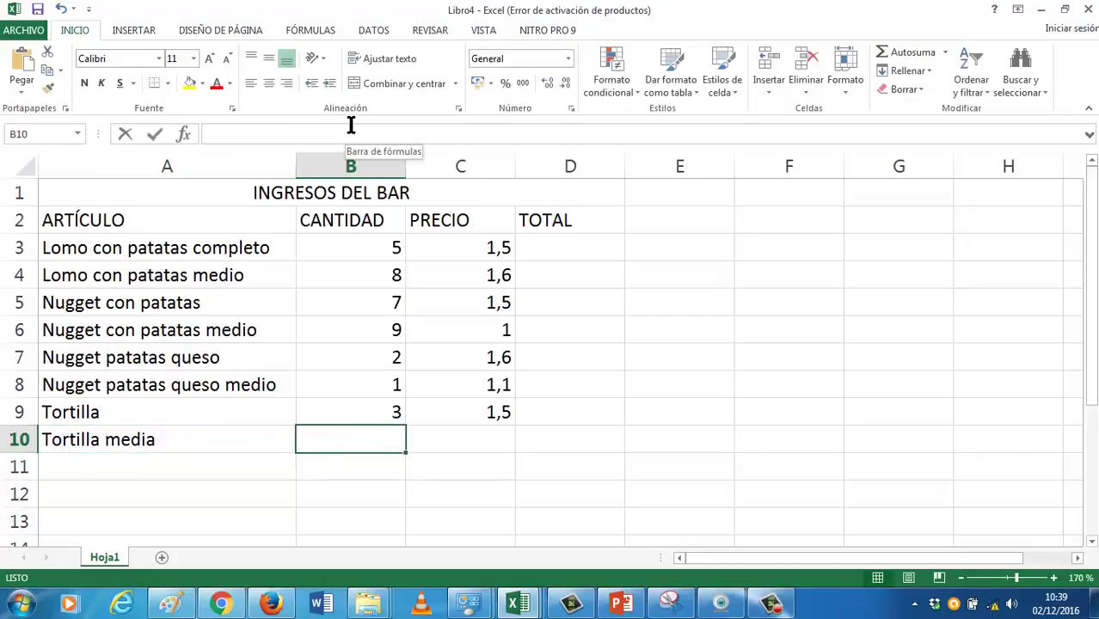
text(6)
key(Tab)
text(1)
key(Tab)
Add 'Lomo, patatas, queso' in row 11 with quantity 3 and price 1,60
key(Down)
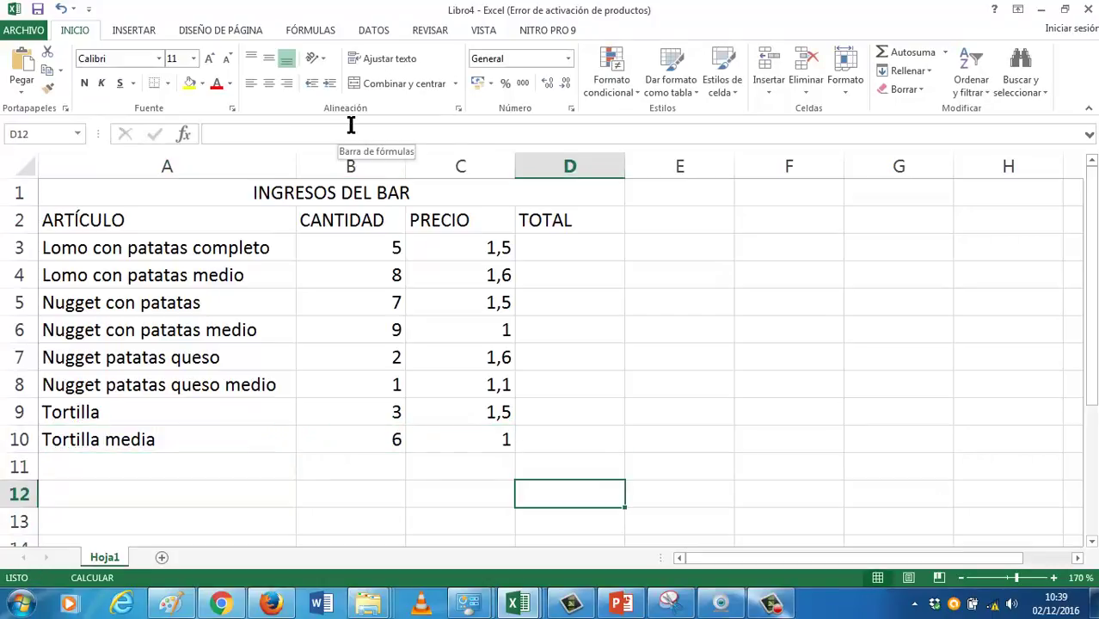
key(Left)
key(Left)
key(Left)
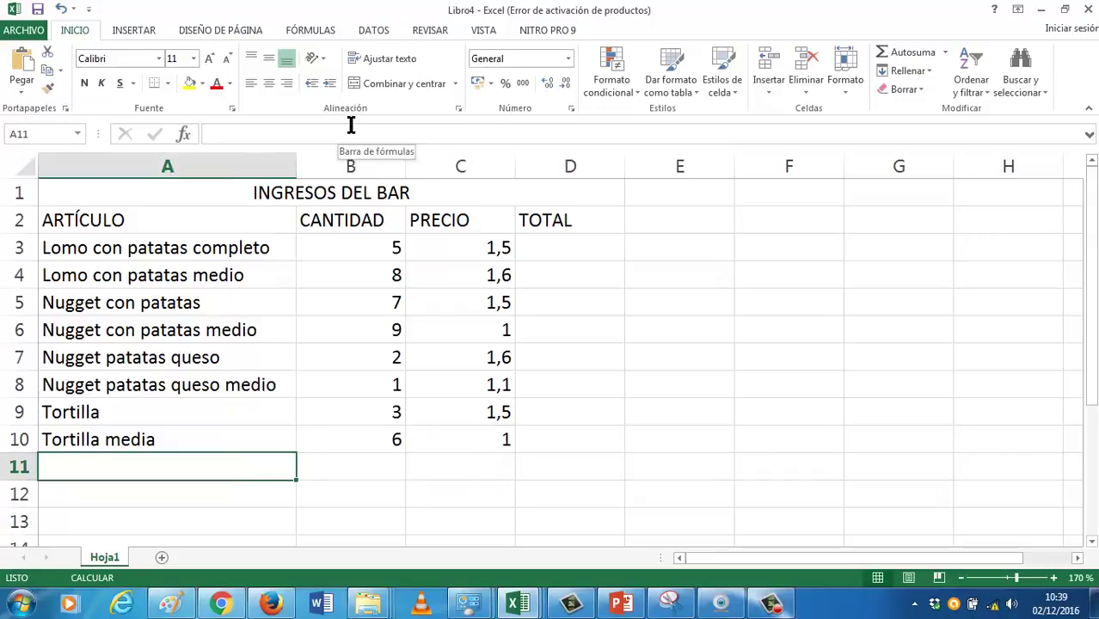
text(Lomo, patatas, )
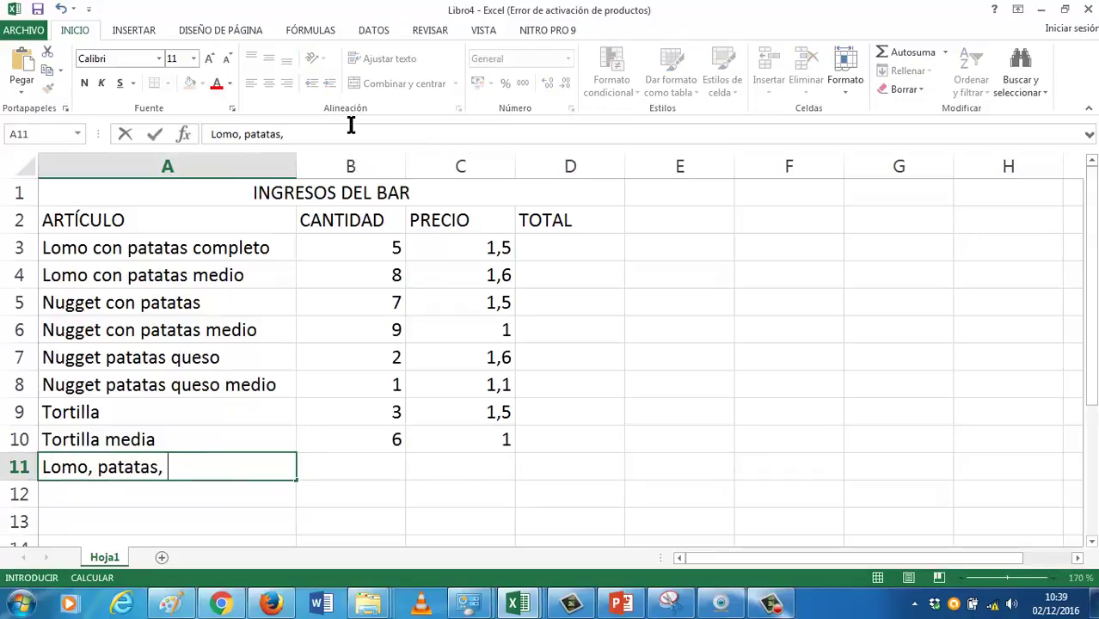
text(queso)
key(Tab)
text(3)
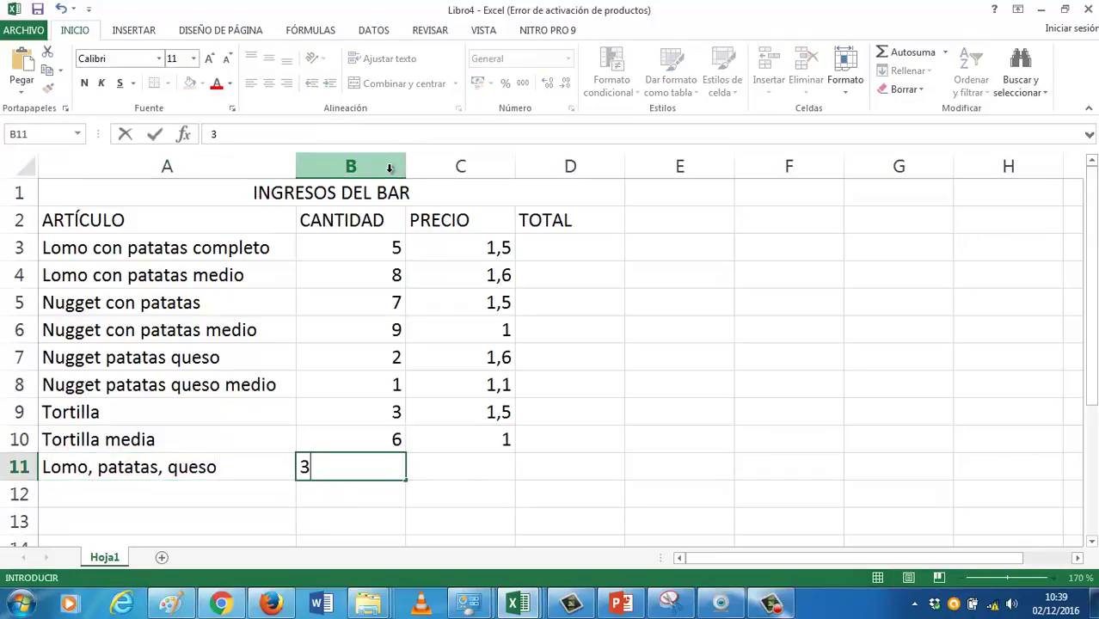
key(Tab)
text(1,60)
key(Return)
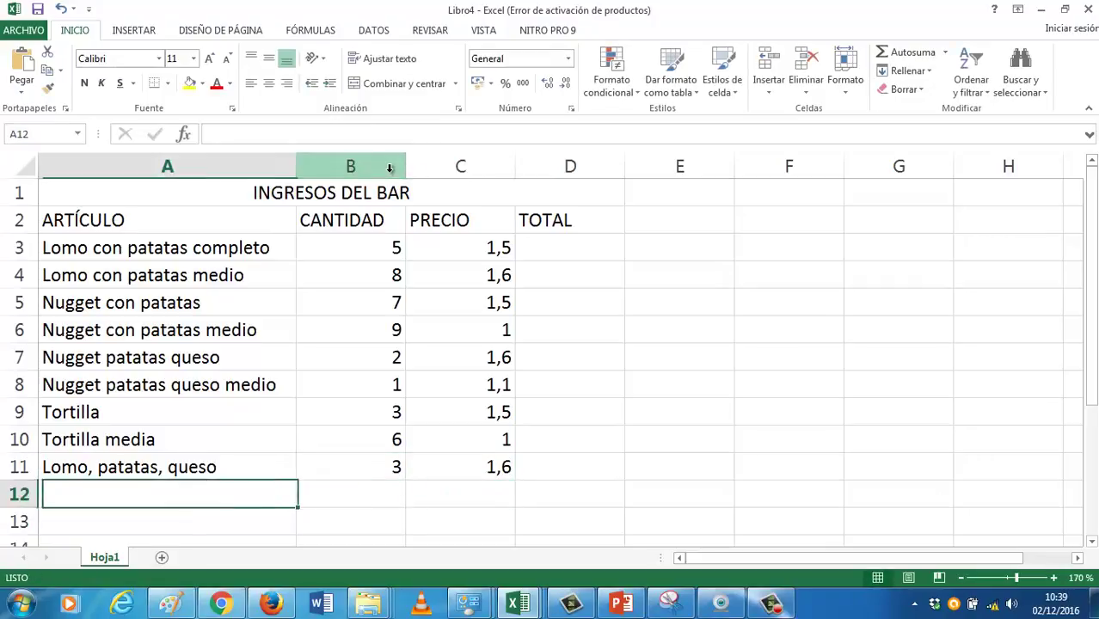
Add 'Lomo, patatas, queso, medio' in row 12 with quantity 3 and price 1
text(Lomo, )
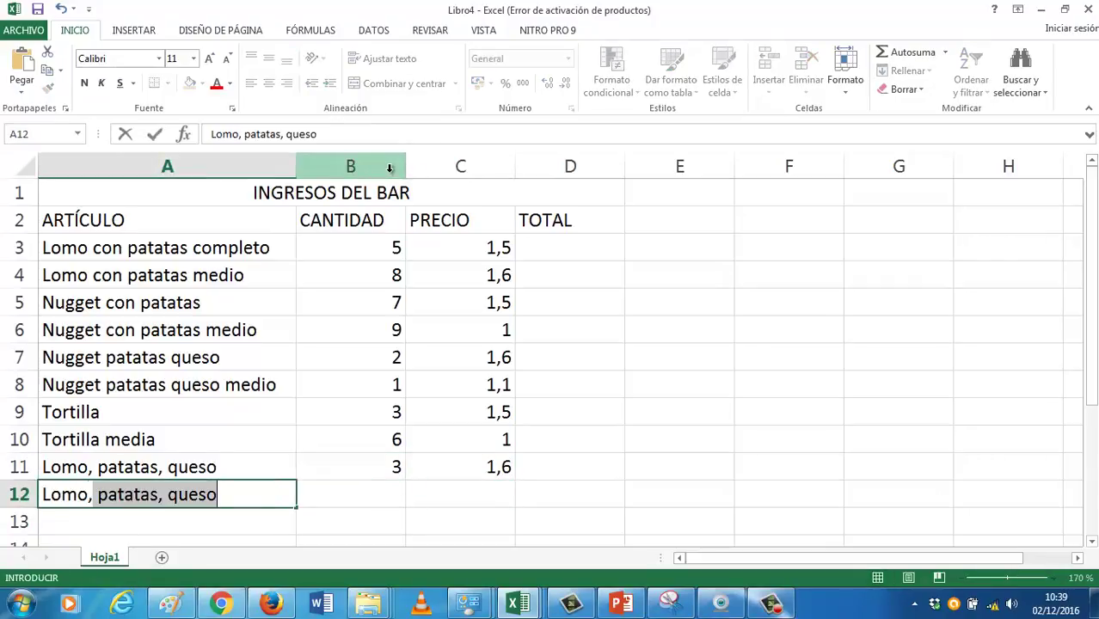
text(patatas, queso)
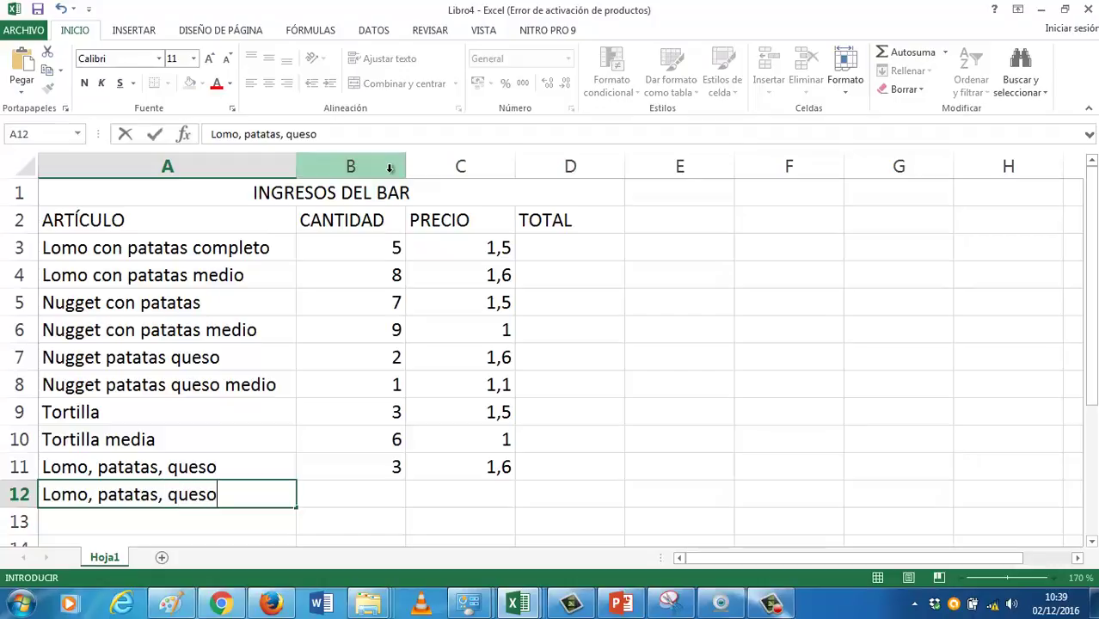
text(, medio)
key(Tab)
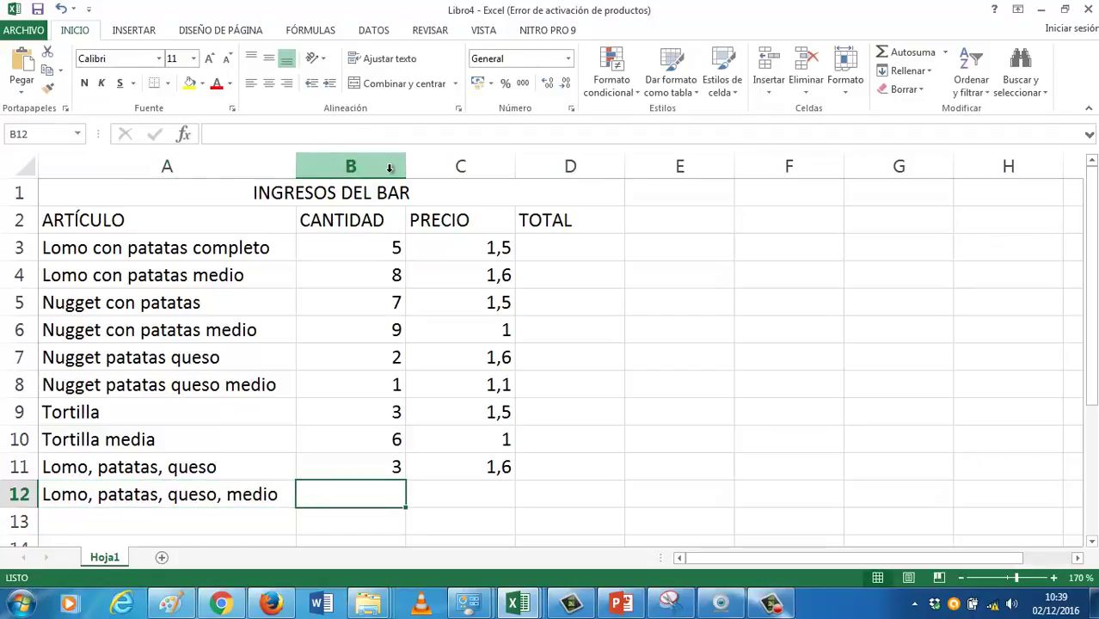
text(3)
key(Tab)
text(1)
key(Return)
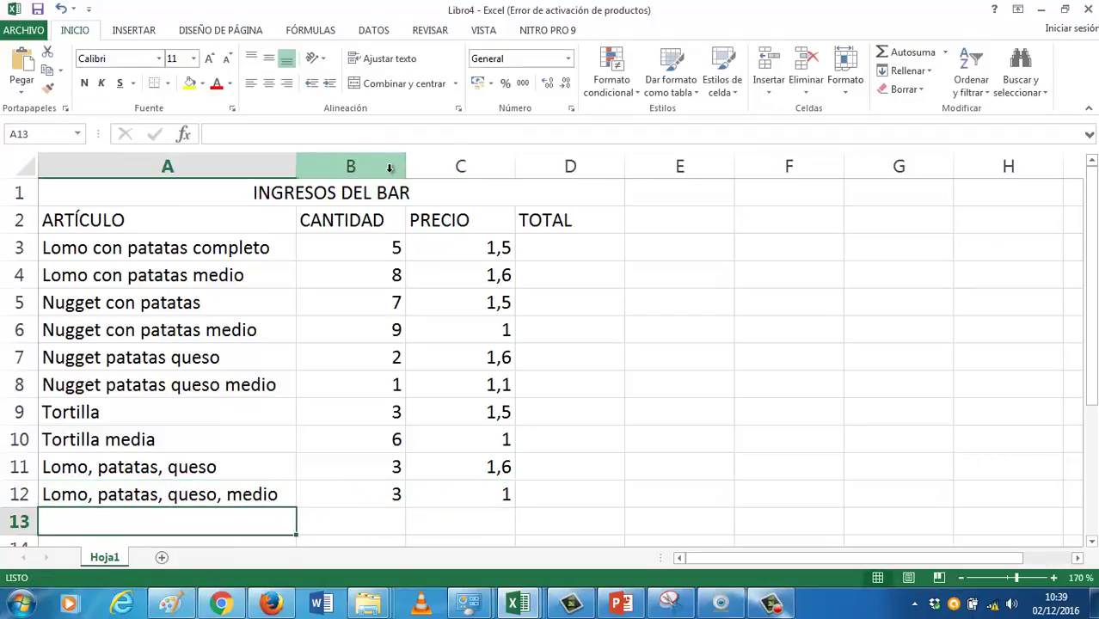
Add 'Bacon, patatas, queso' in row 13 with quantity 2 and price 1,60
text(Banco)
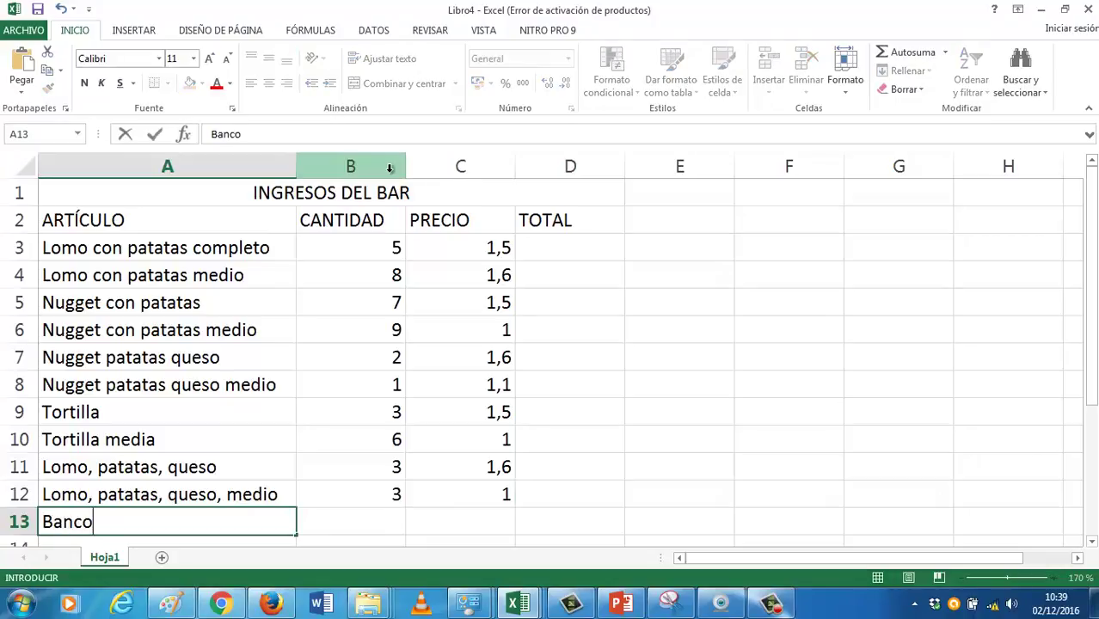
key(BackSpace)
key(BackSpace)
key(BackSpace)
text(con, patatas)
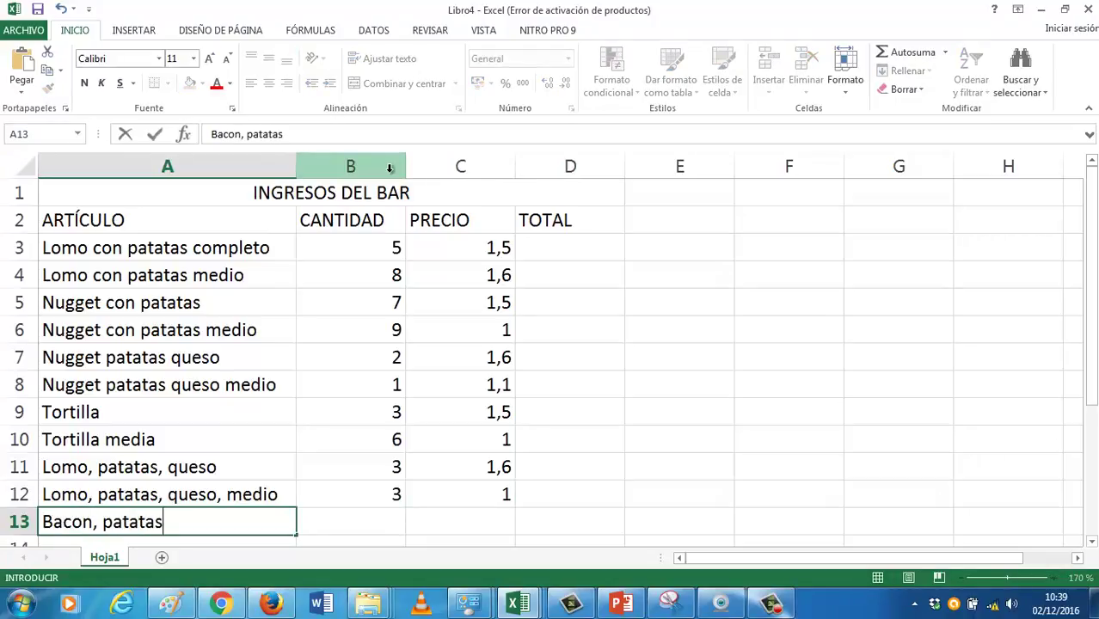
text(, queso)
key(Tab)
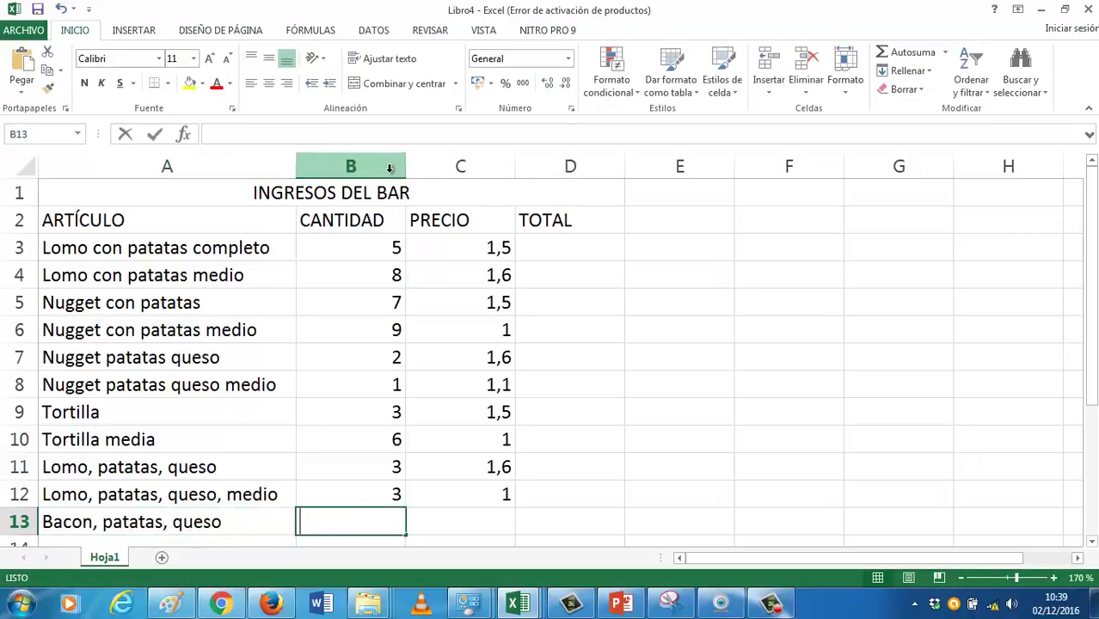
text(2)
key(Tab)
text(1,60)
key(Return)
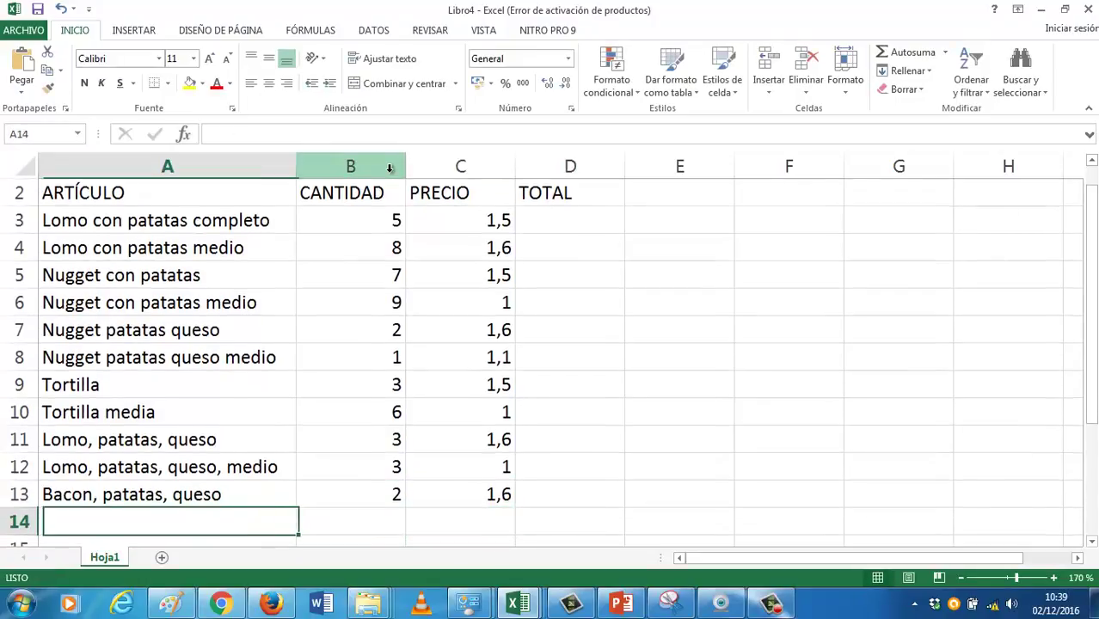
Add 'Bacon, patatas, queso medio' in row 14 with quantity 0 and price 1,10
text(Ba)
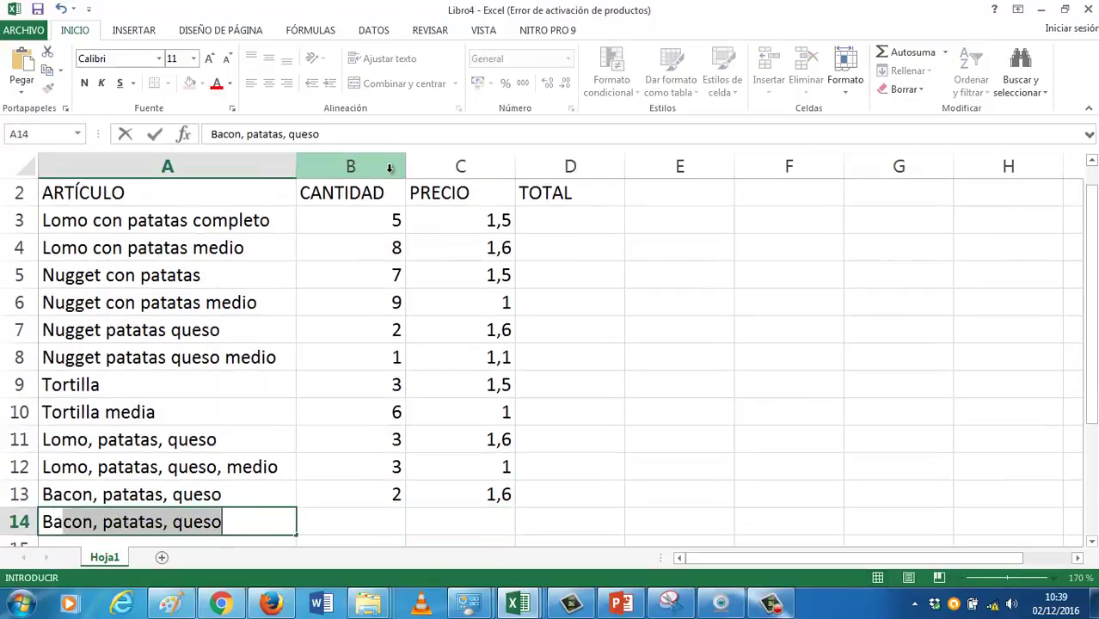
text(con, patas)
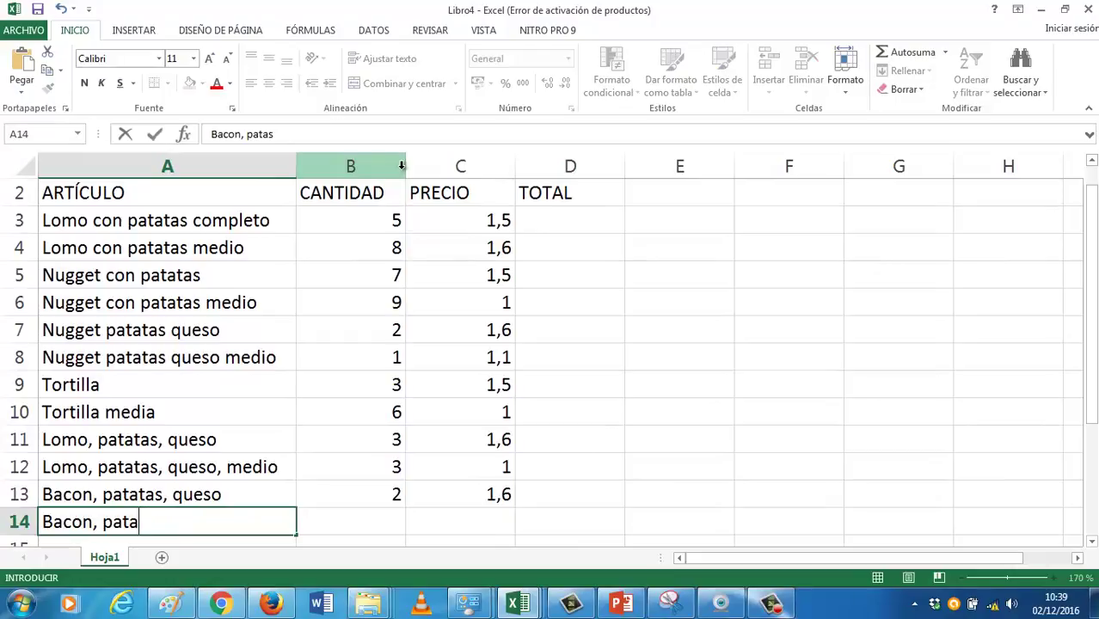
text(tas)
text(quesome)
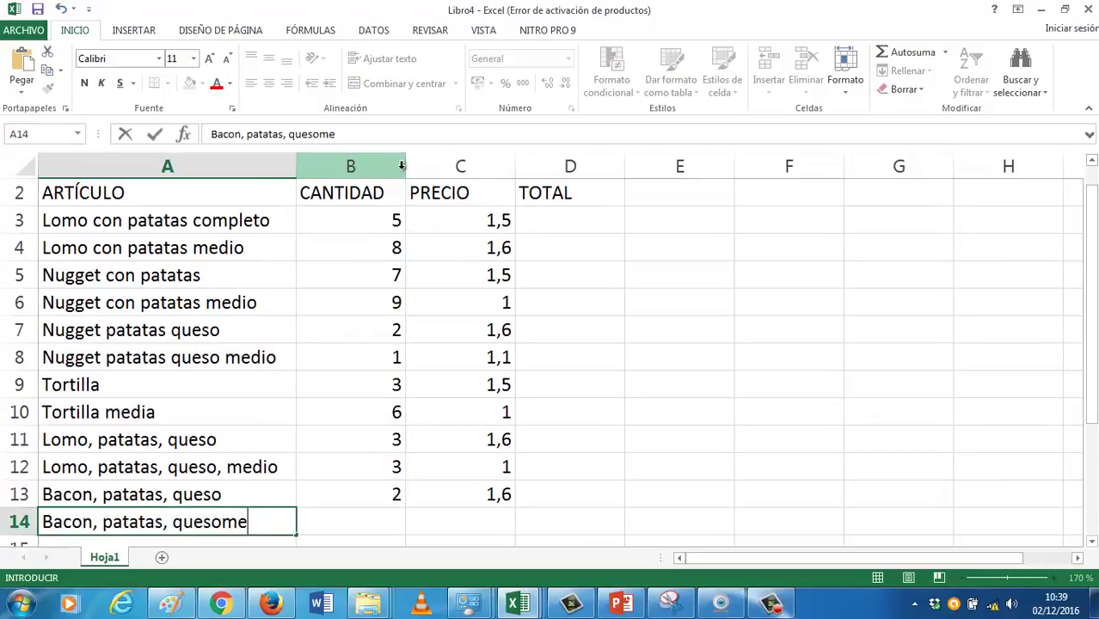
key(BackSpace)
key(BackSpace)
text(medio)
key(Return)
key(Right)
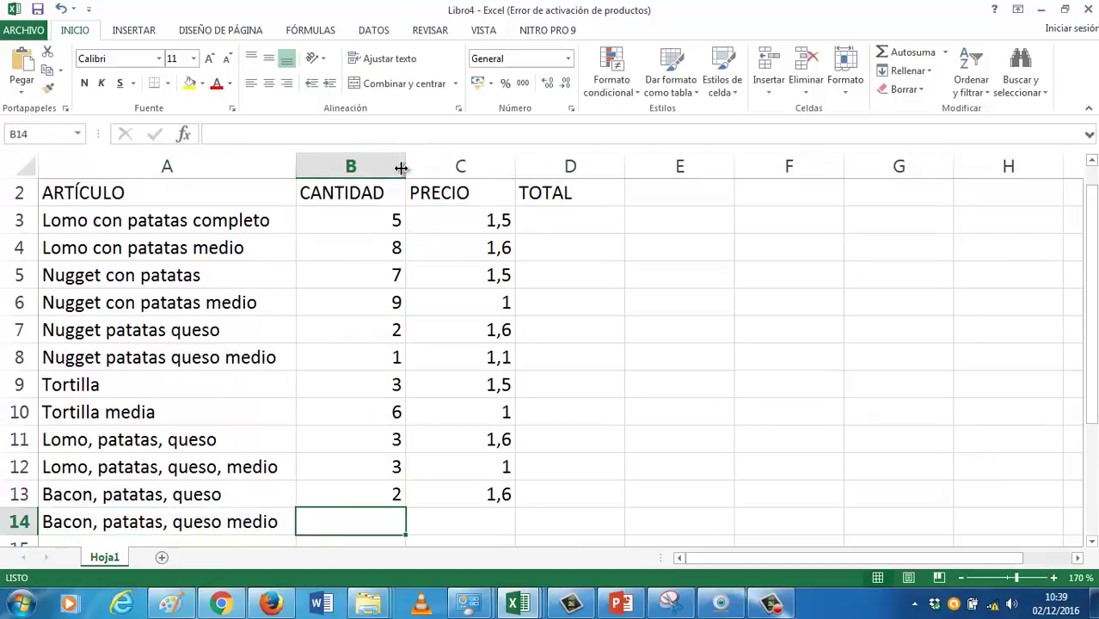
text(0)
key(Right)
text(1,)
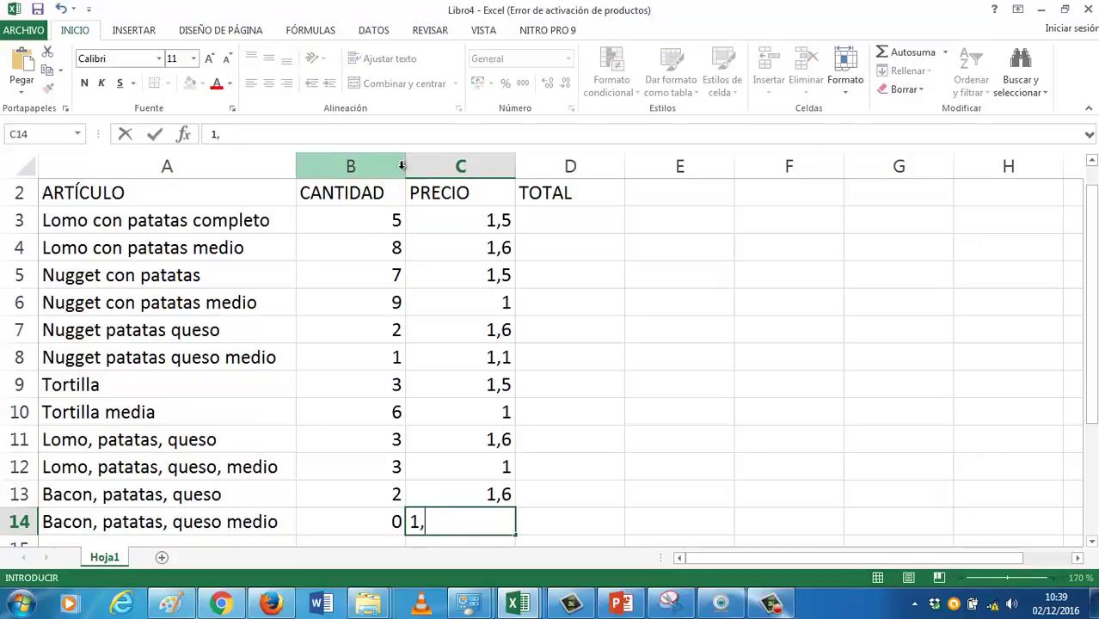
text(10)
key(Return)
Add 'Lomo, queso sin papas' in row 15 with quantity 1 and its price
key(Home)
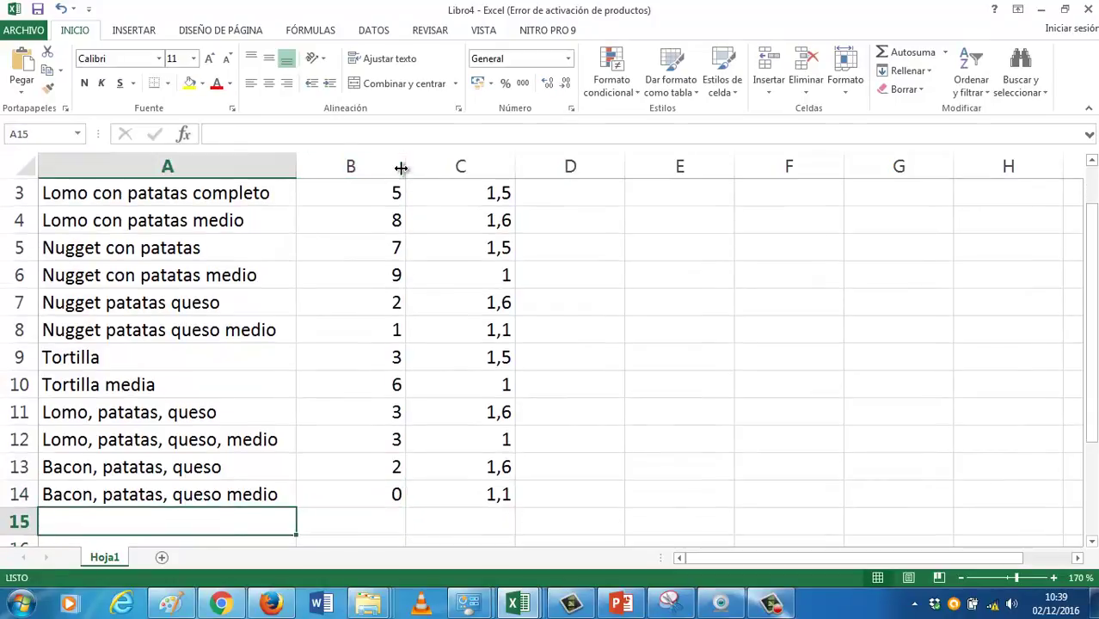
text(Lomo, u)
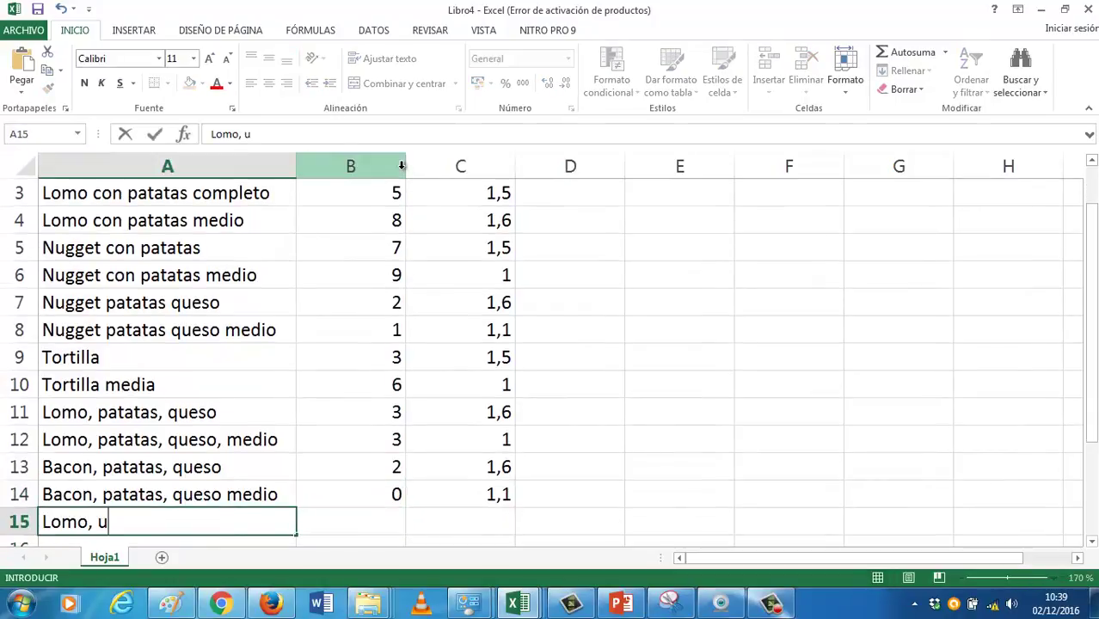
key(BackSpace)
text(queso sin pa)
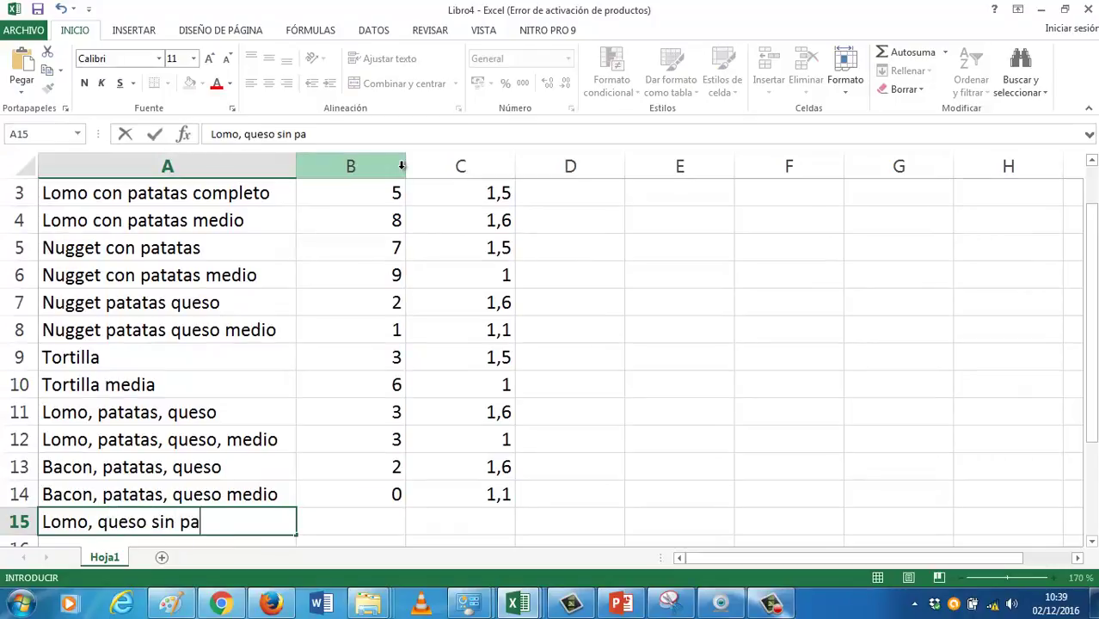
text(pas)
key(Tab)
text(1)
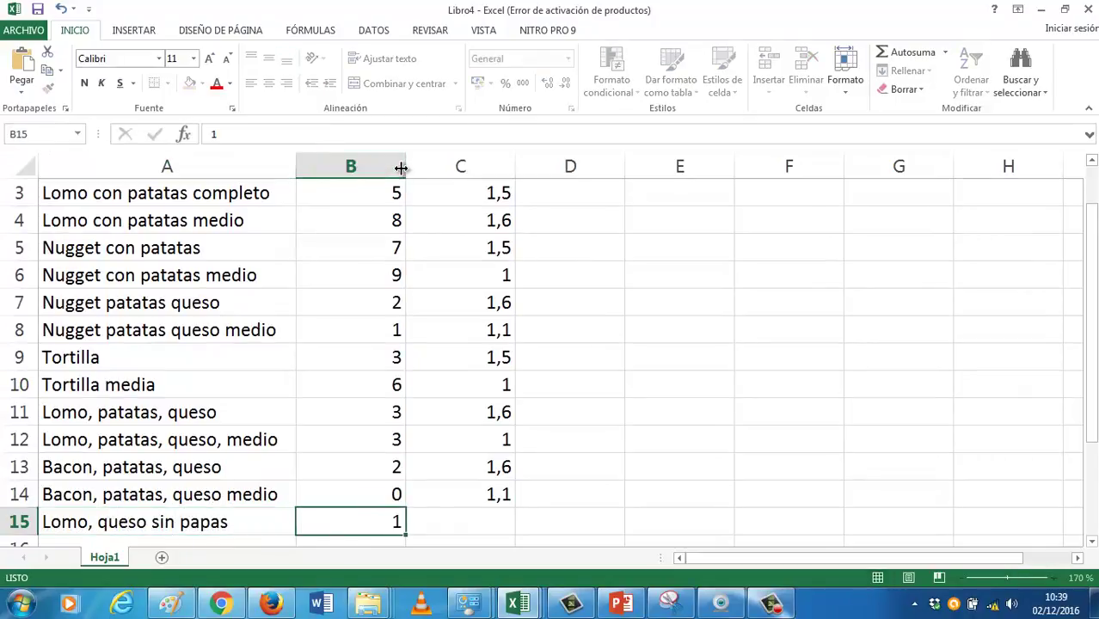
key(Tab)
text(13)
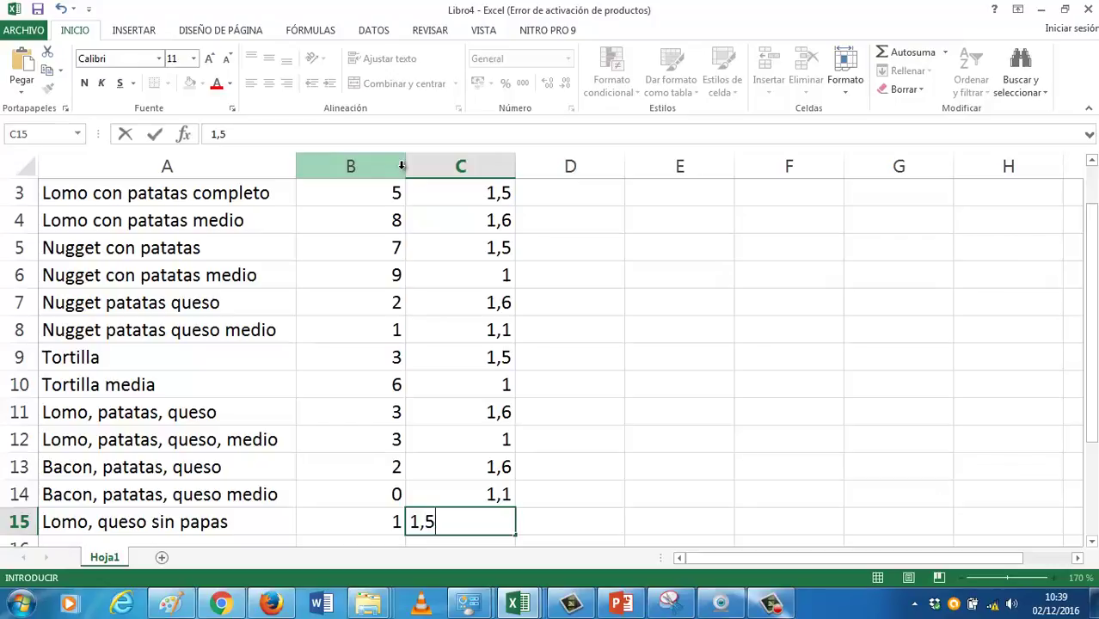
key(Return)
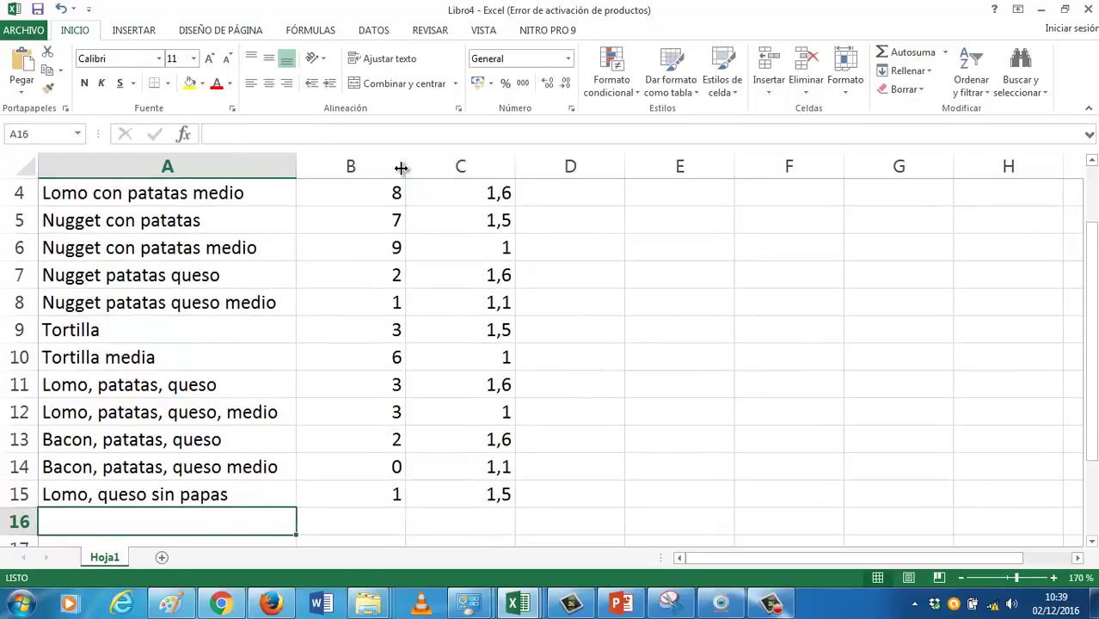
Add 'Lomo, queso sin papas medio' in row 16 with quantity 4 and price 1
text(Lomo, queso )
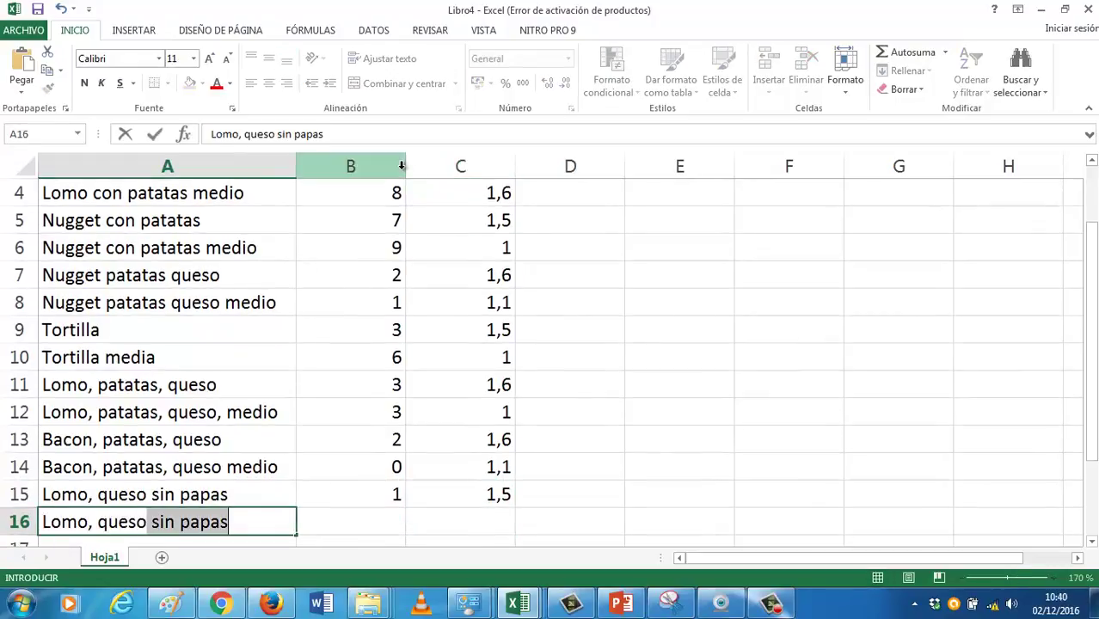
text(sin papas medio)
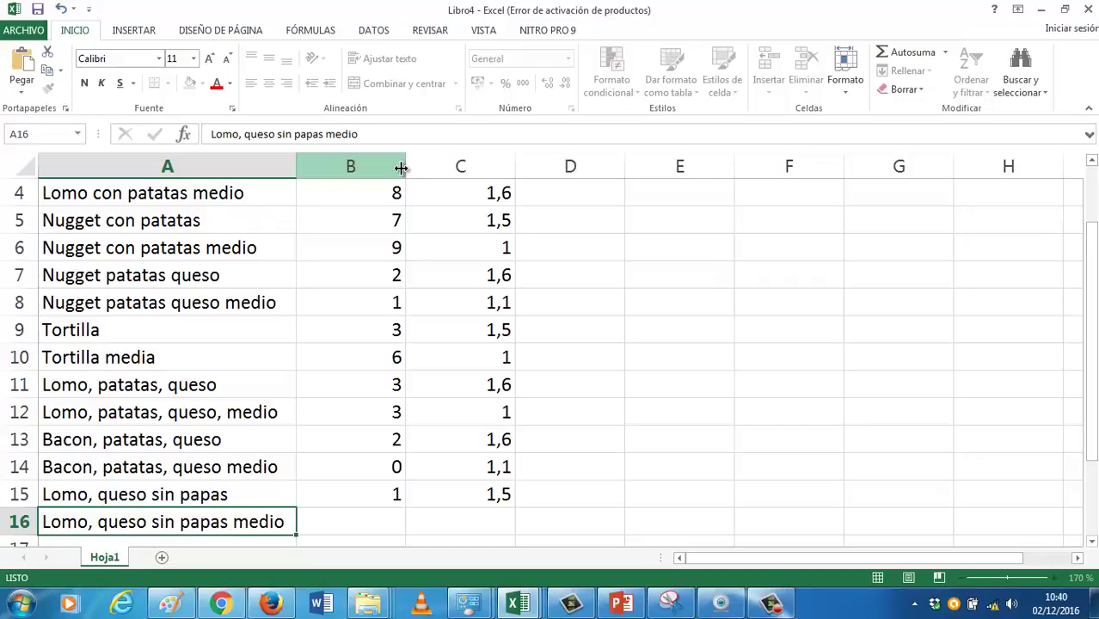
key(Tab)
text(4)
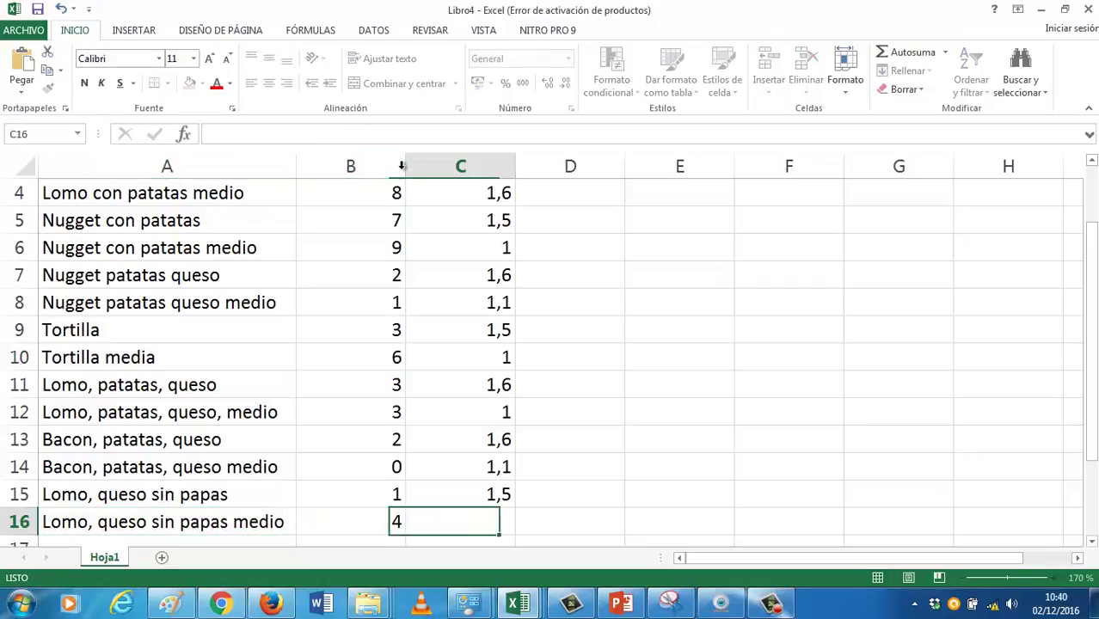
key(Tab)
text(1)
key(Tab)
scroll(699, 256, up, 1)
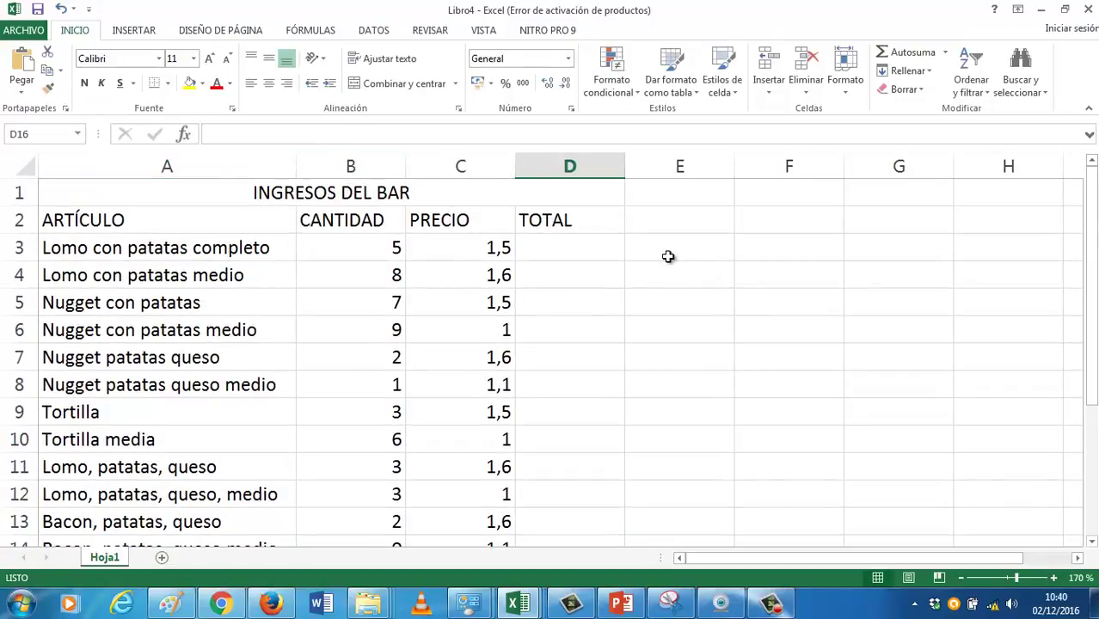
Enlarge the INGRESOS DEL BAR title font four steps to 20 pt
click(234, 192)
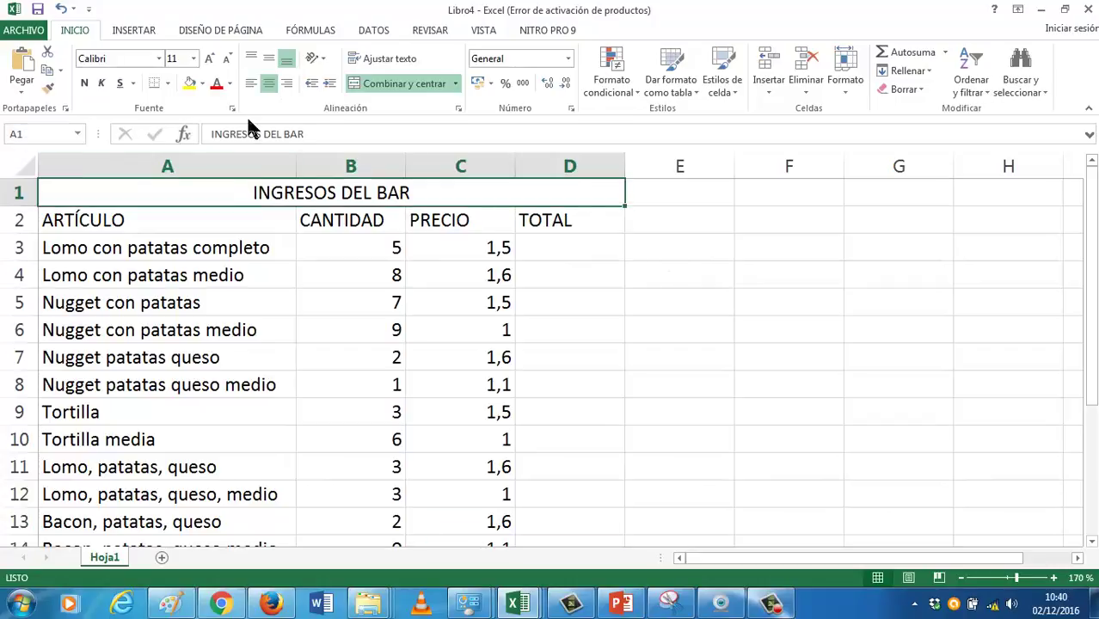
click(210, 60)
click(210, 60)
click(210, 60)
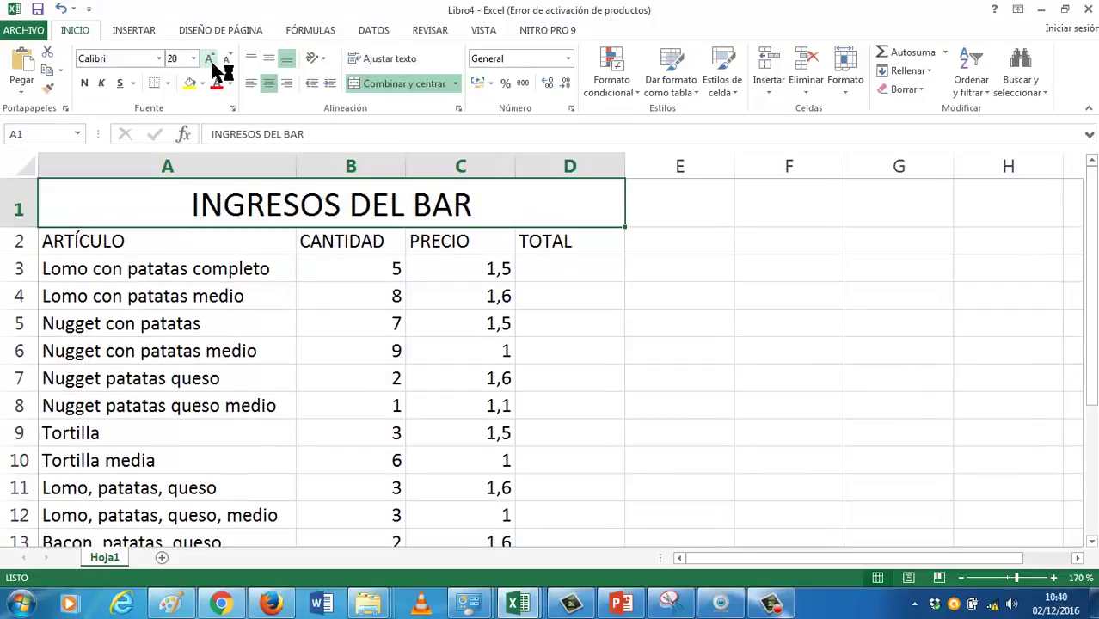
click(210, 60)
click(284, 241)
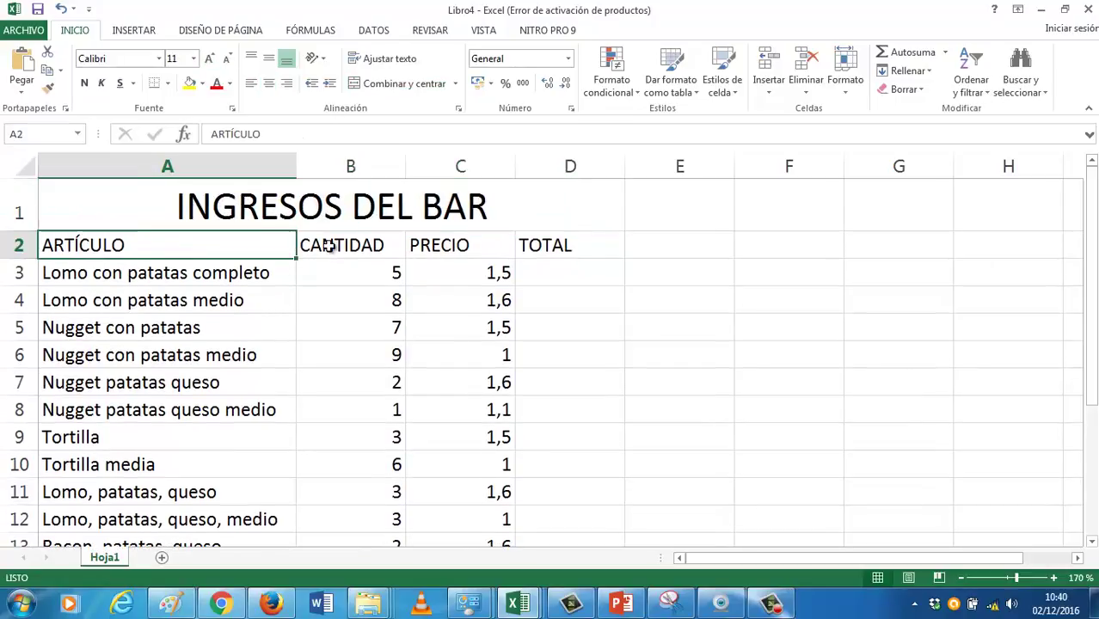
drag(307, 245, 546, 245)
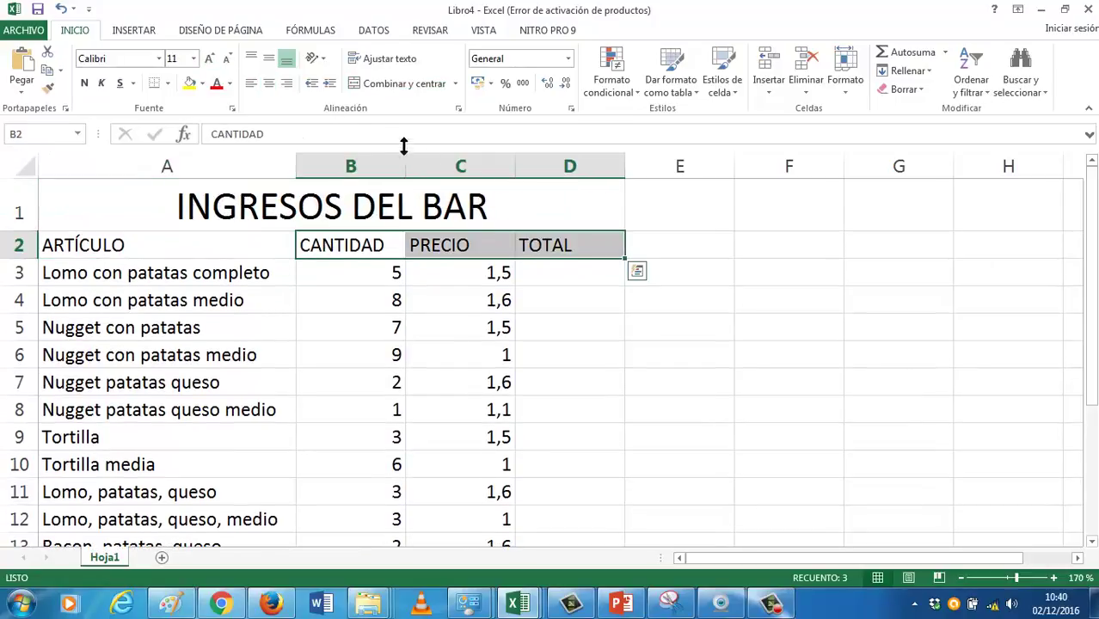
Right-align the CANTIDAD, PRECIO and TOTAL header cells
click(286, 84)
click(273, 225)
drag(289, 419, 353, 513)
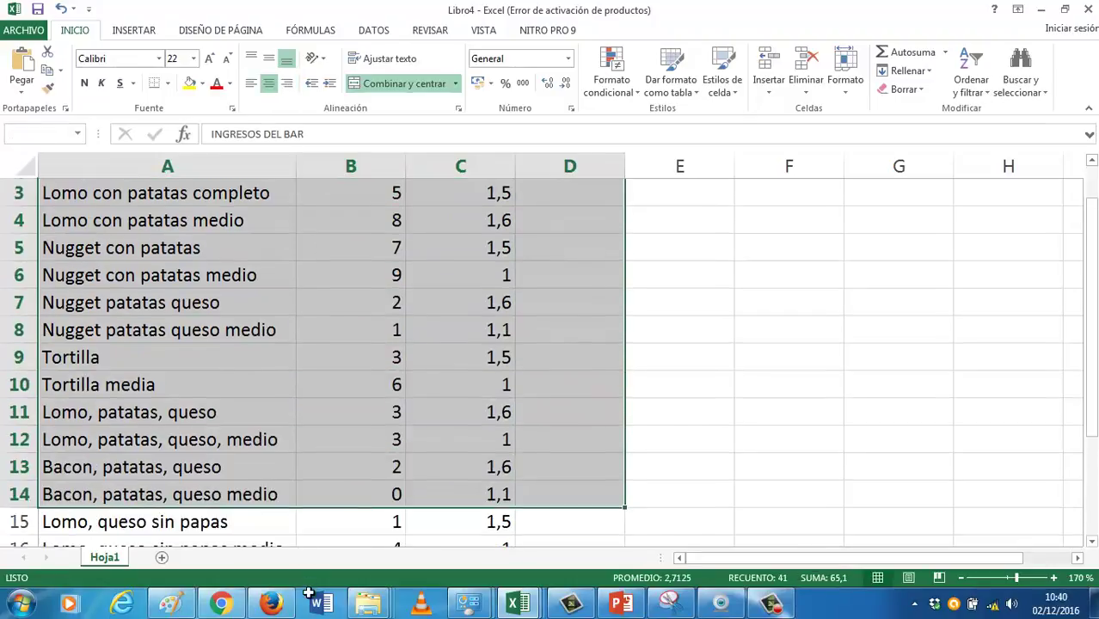
click(354, 515)
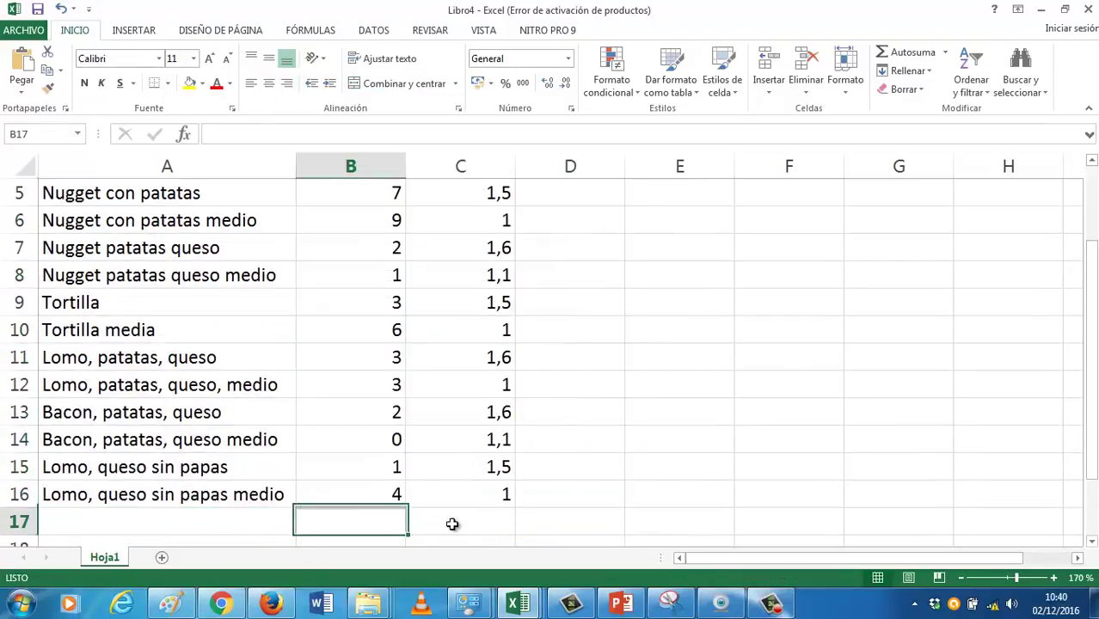
Enter a TOTAL label in C17 and set its font size to 16
click(460, 523)
text(TOT)
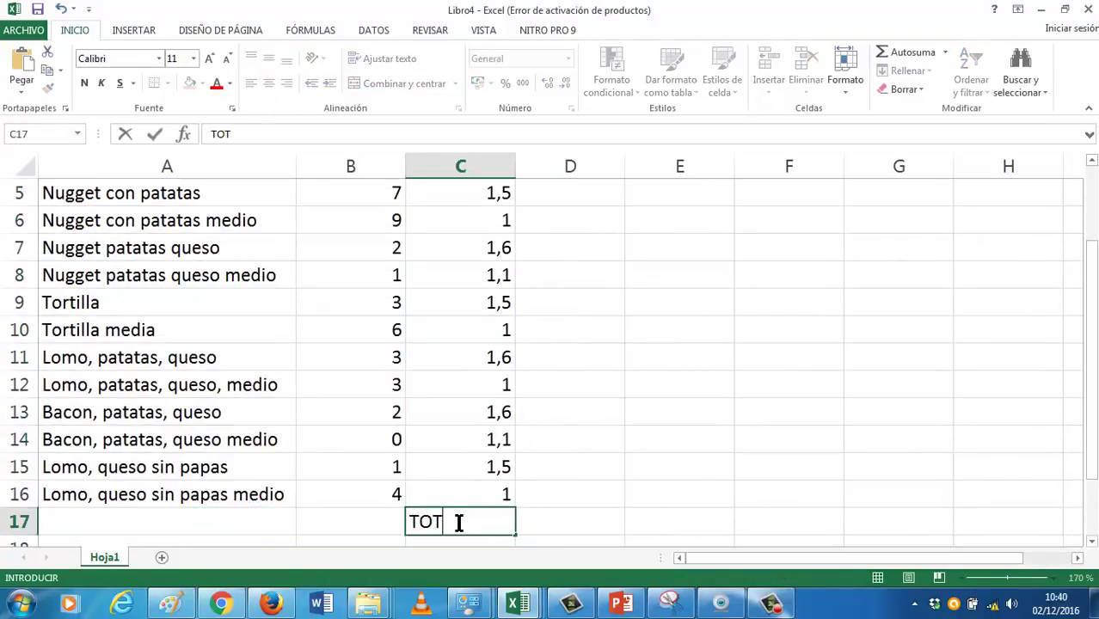
text(AL)
key(Tab)
drag(486, 520, 538, 521)
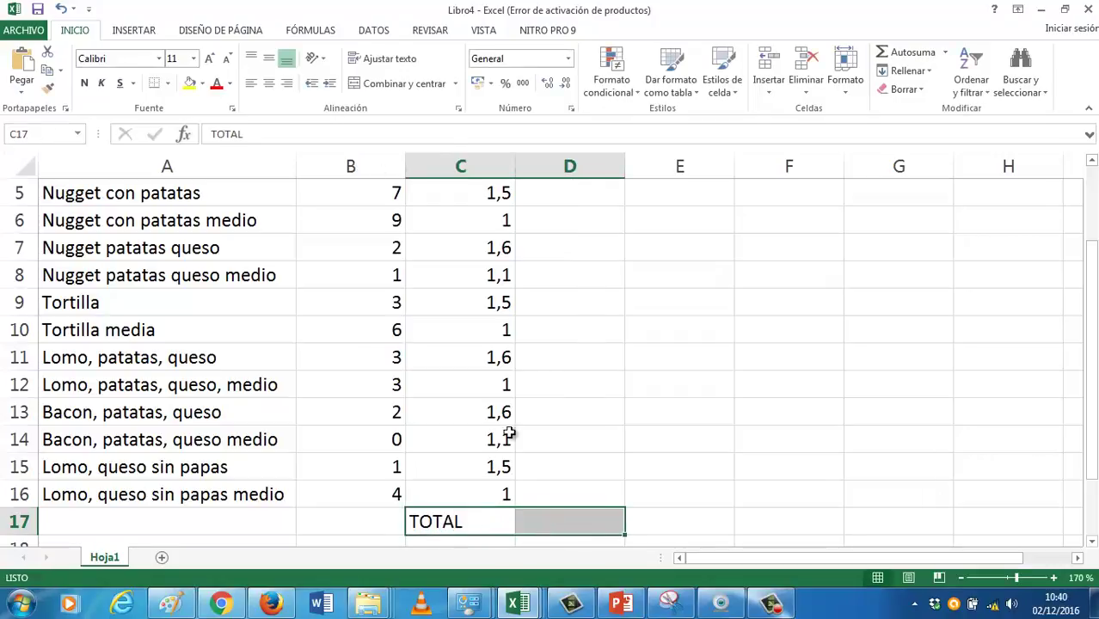
click(452, 519)
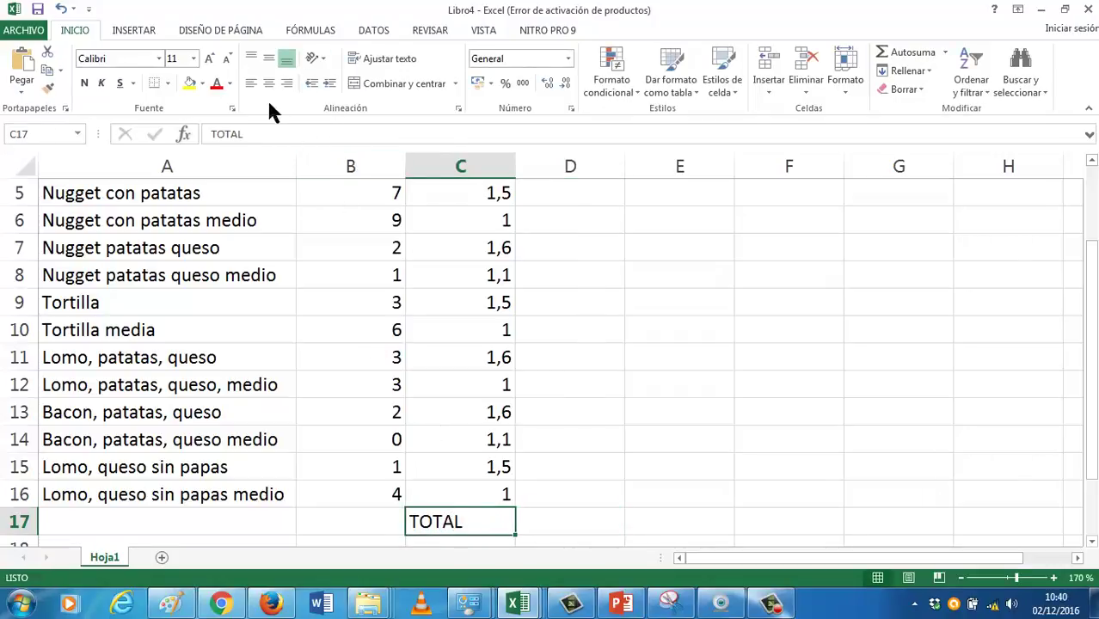
click(209, 59)
click(208, 59)
click(208, 58)
scroll(499, 353, down, 1)
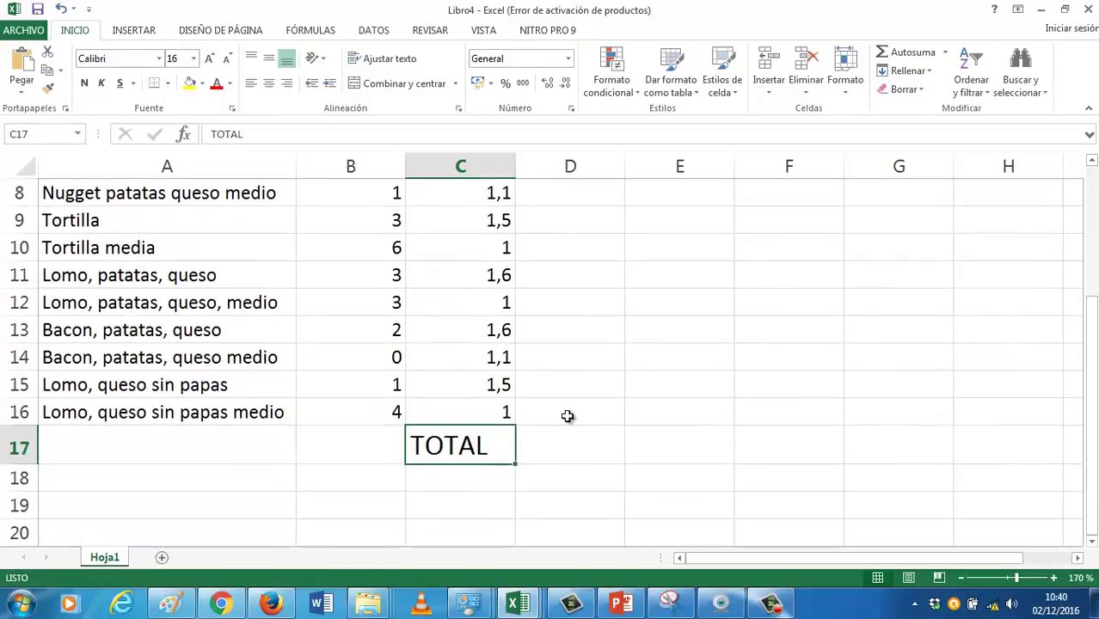
click(572, 444)
click(392, 382)
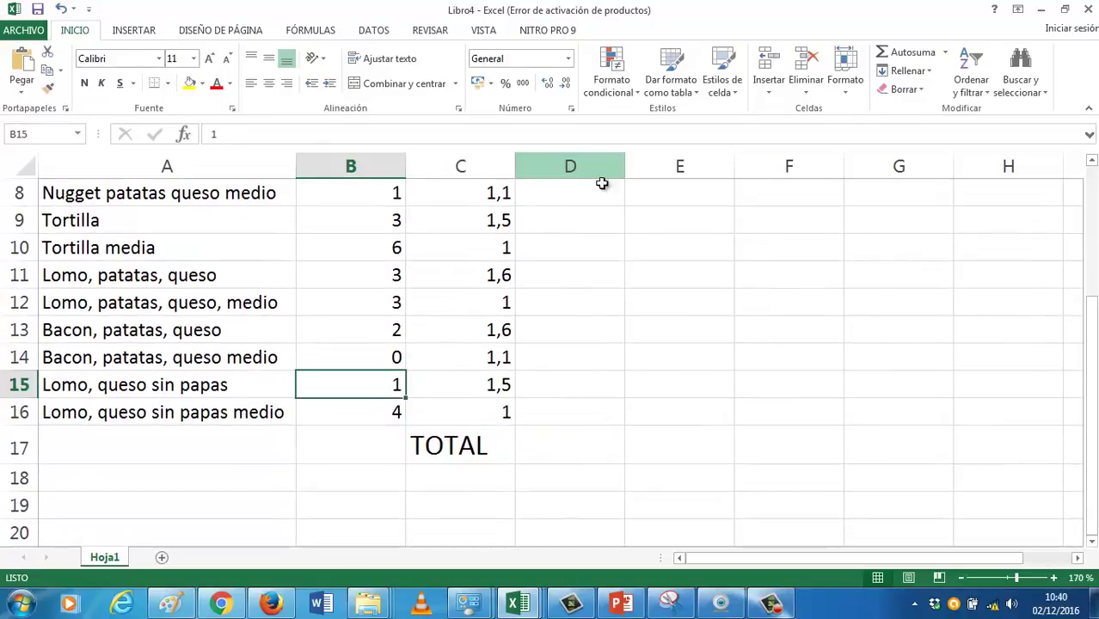
click(486, 448)
Apply All Borders to every cell of the bar table
drag(546, 448, 157, 157)
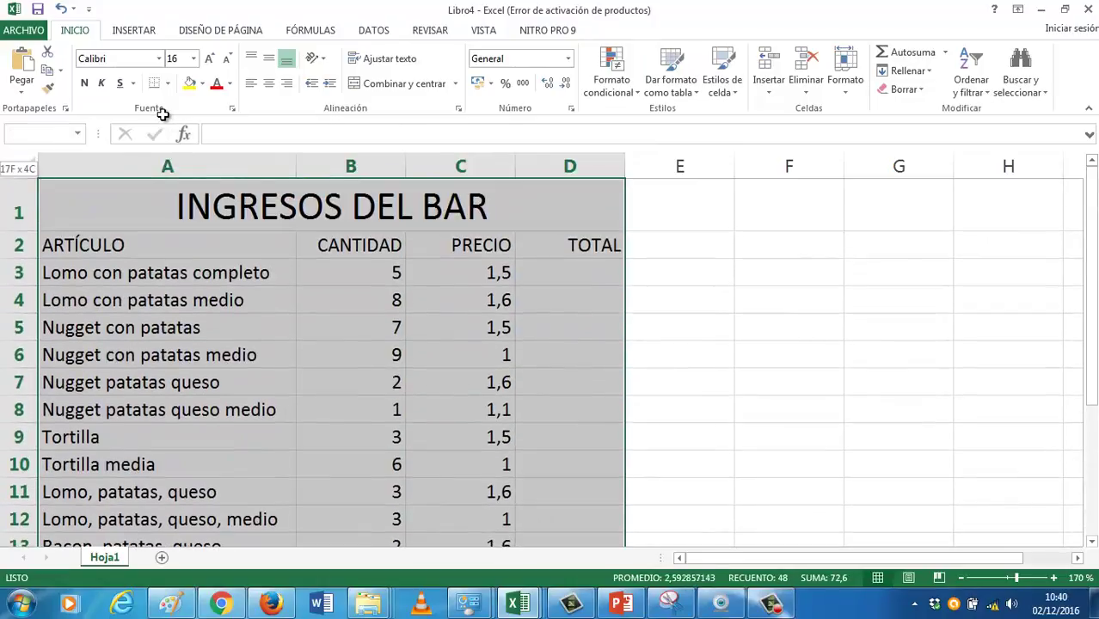
click(168, 84)
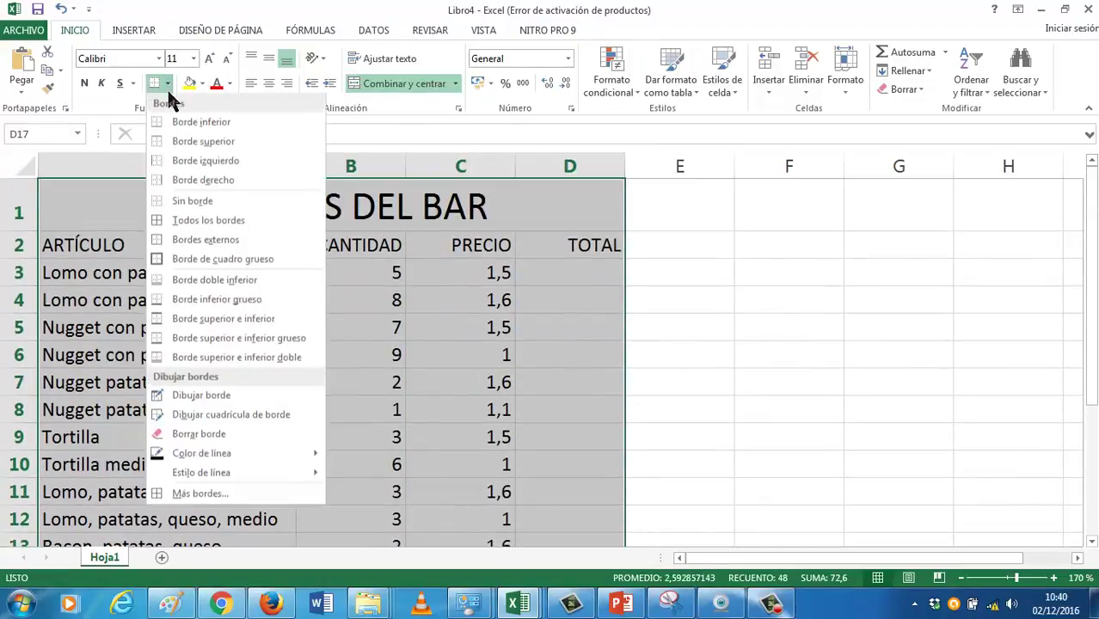
click(191, 221)
scroll(258, 221, down, 3)
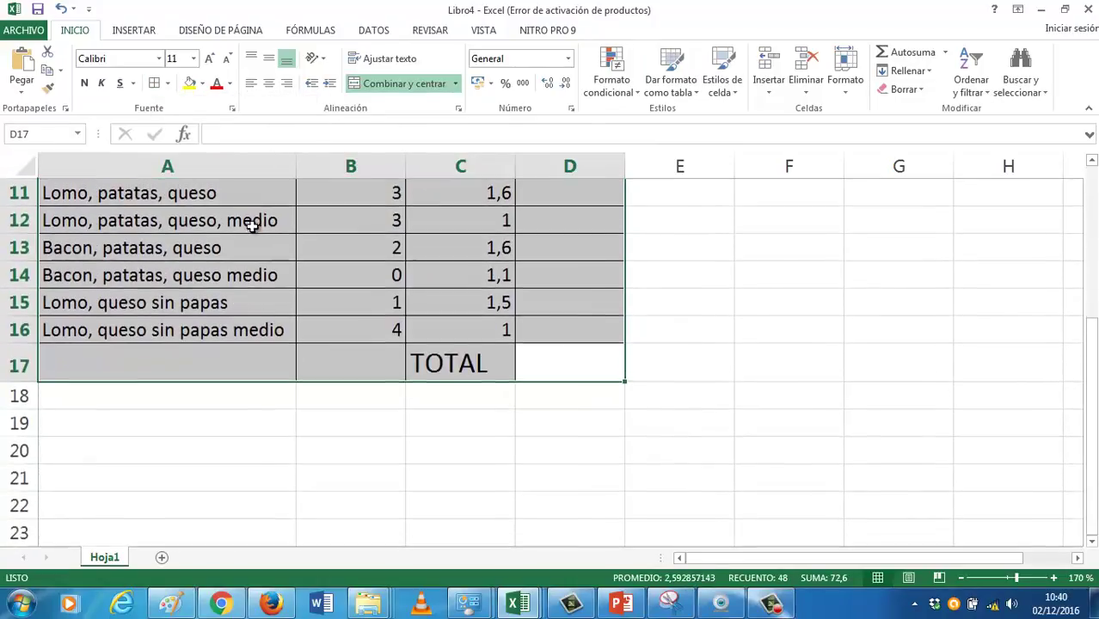
scroll(263, 230, up, 3)
Fill the merged INGRESOS DEL BAR title cell yellow
click(263, 225)
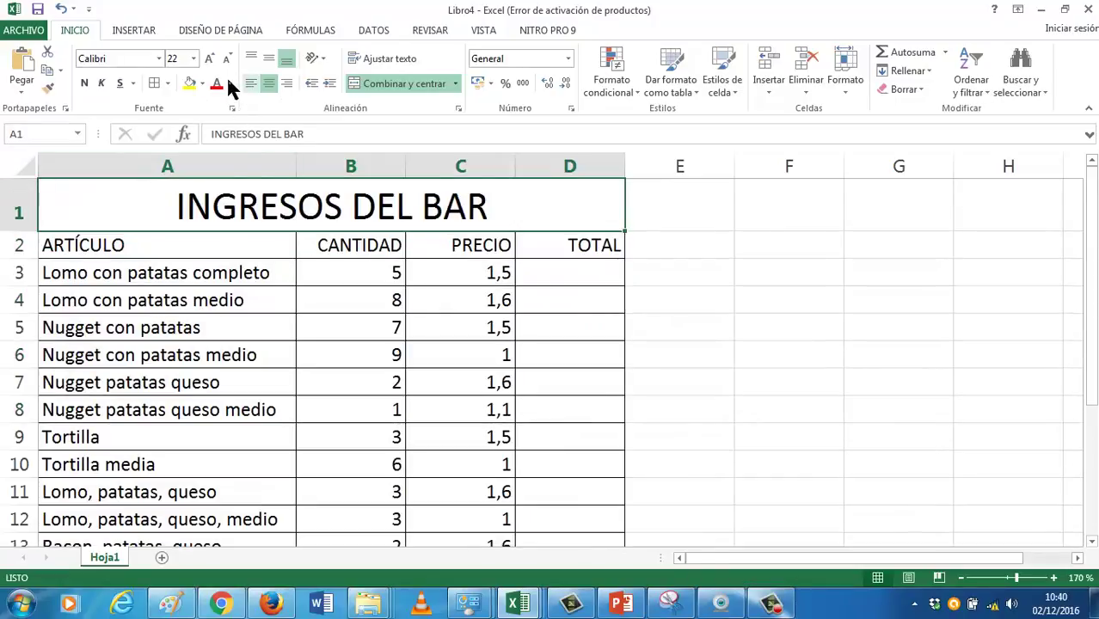
click(203, 83)
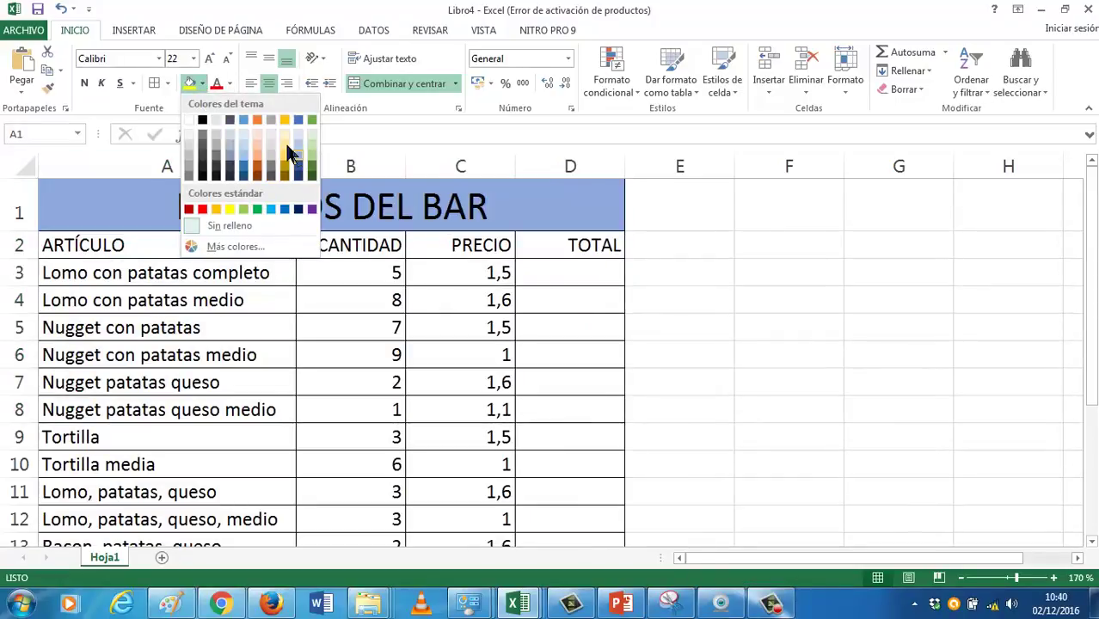
click(288, 153)
Put a Thick Box Border outline around the whole table
mouse_move(276, 213)
mouse_down()
mouse_move(282, 589)
mouse_move(307, 503)
mouse_up()
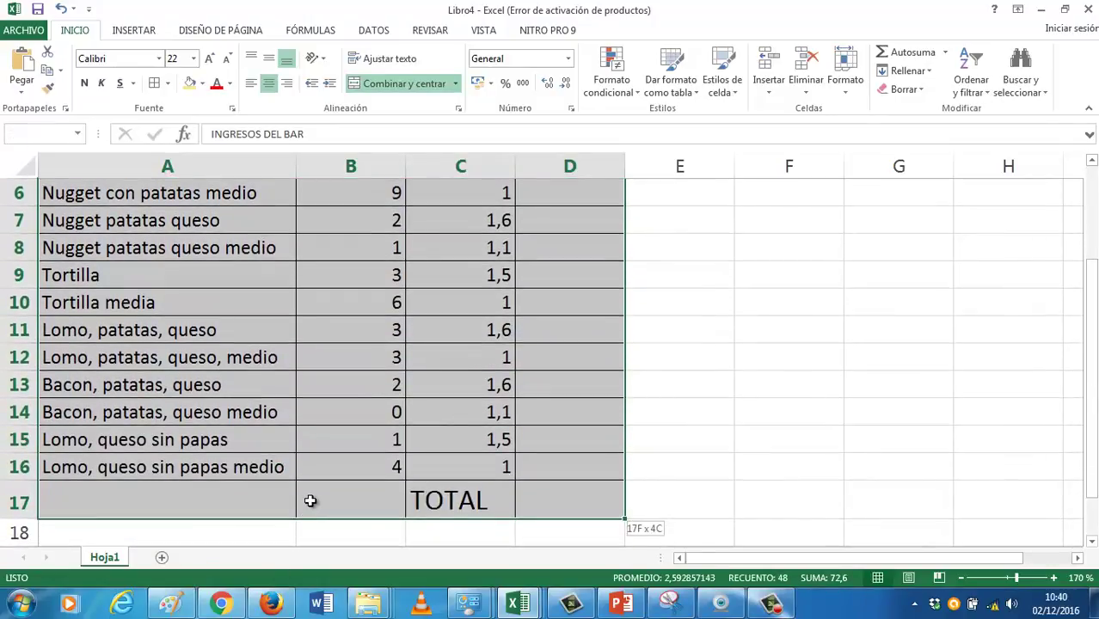
click(165, 84)
click(214, 259)
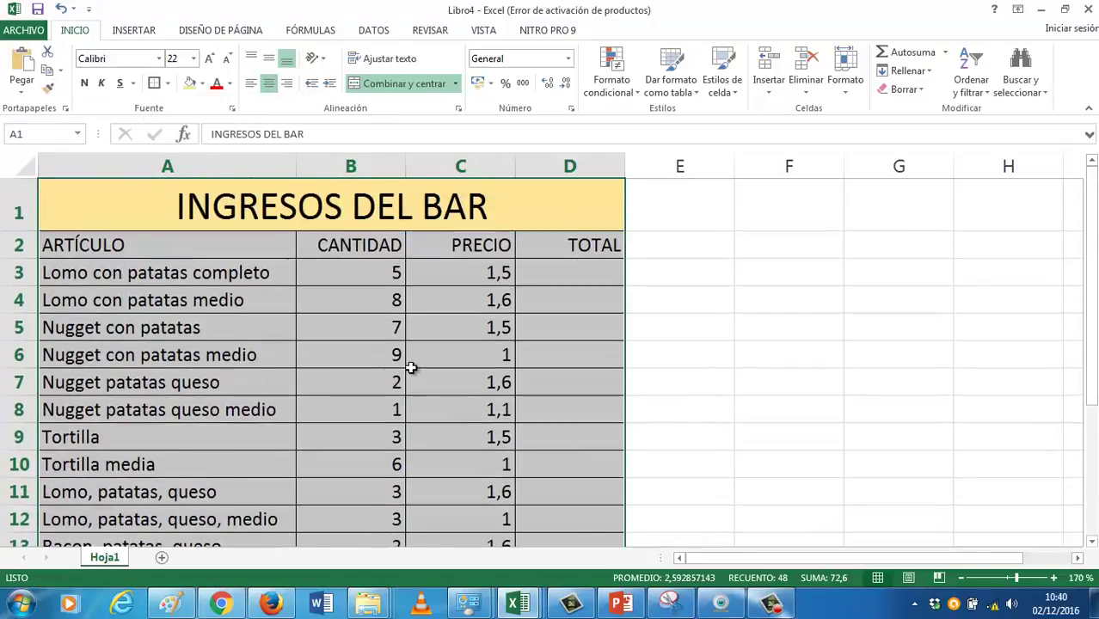
click(356, 292)
drag(128, 246, 575, 236)
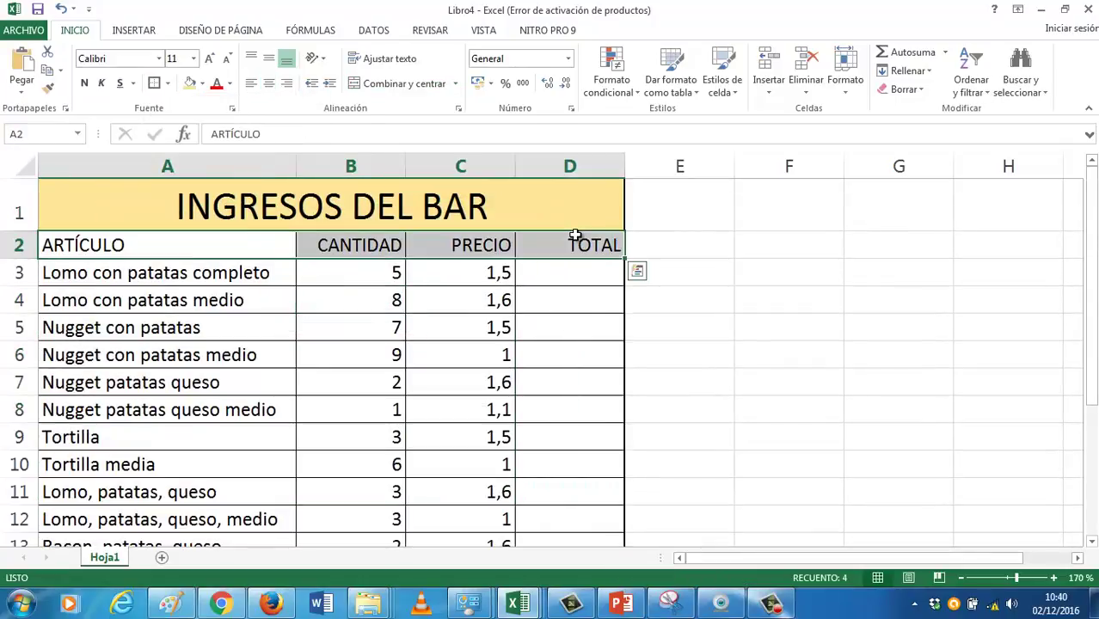
Make the A2:D2 headers bold with Ctrl+N and fill them light blue
key(ctrl+n)
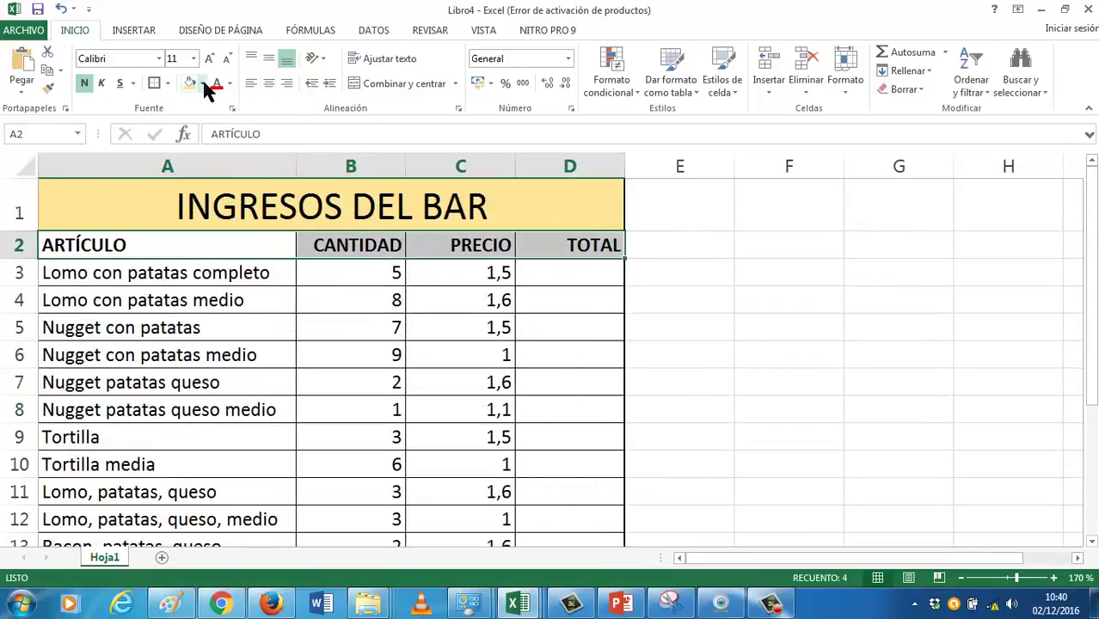
click(202, 83)
click(301, 153)
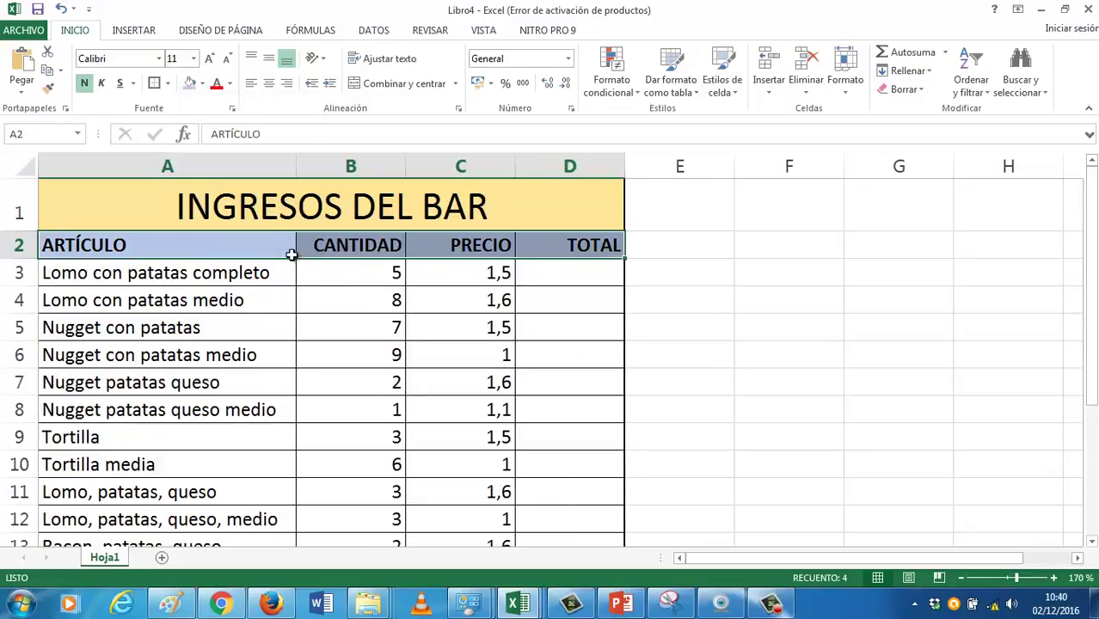
drag(265, 292, 538, 305)
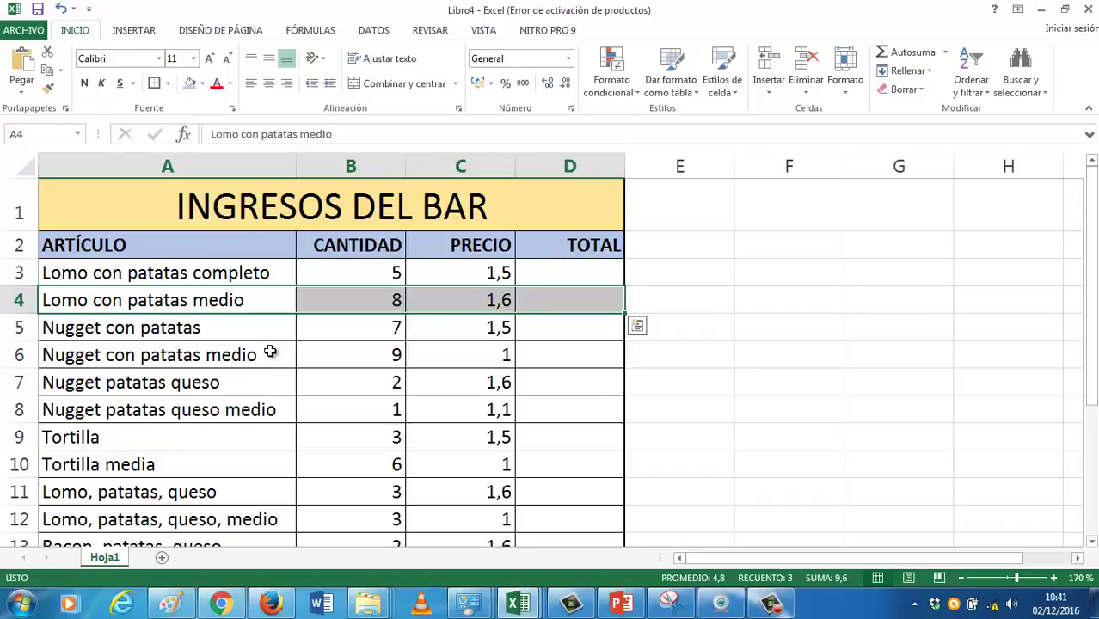
Fill item rows 4, 6, 8, 10, 12, 14 and 16 green to create banded stripes
drag(288, 355, 579, 354)
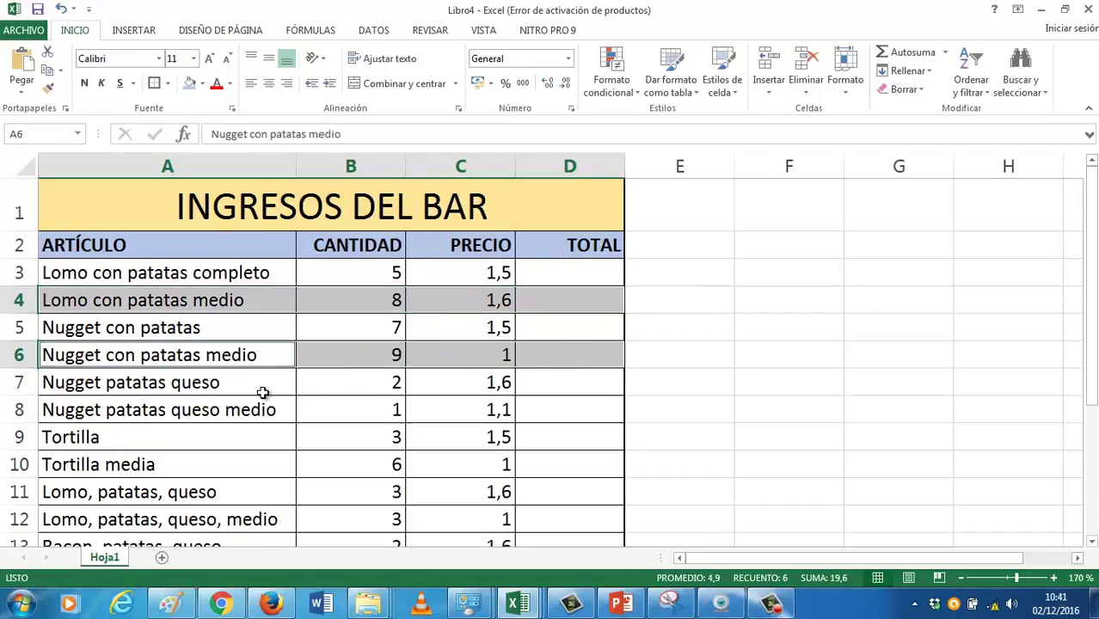
drag(254, 414, 532, 417)
drag(288, 464, 529, 465)
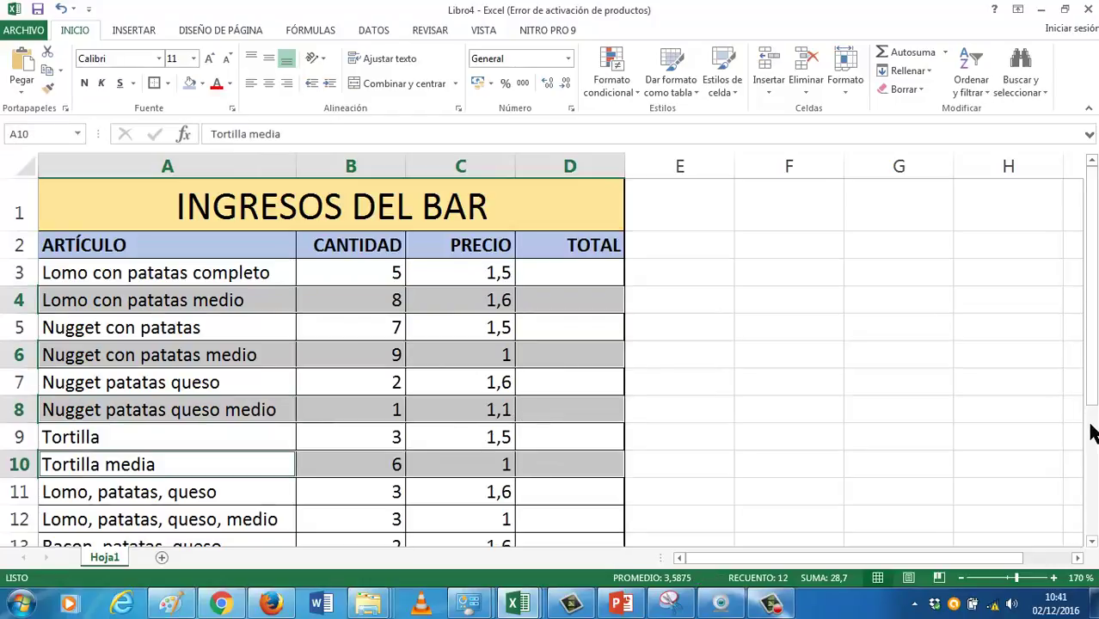
scroll(309, 507, down, 1)
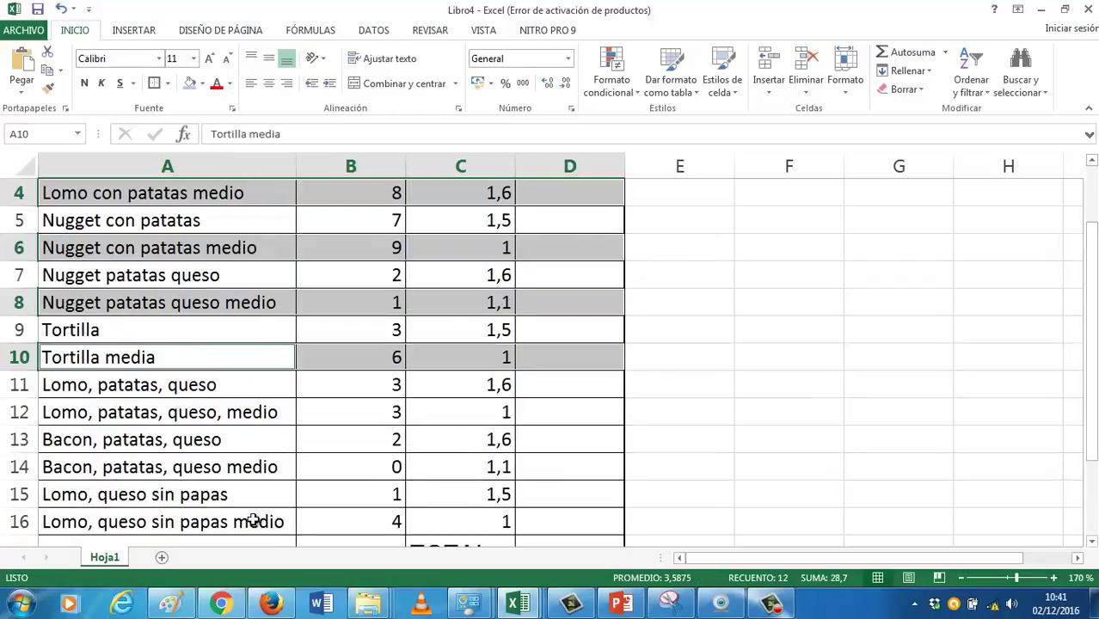
ctrl+drag(279, 413, 564, 410)
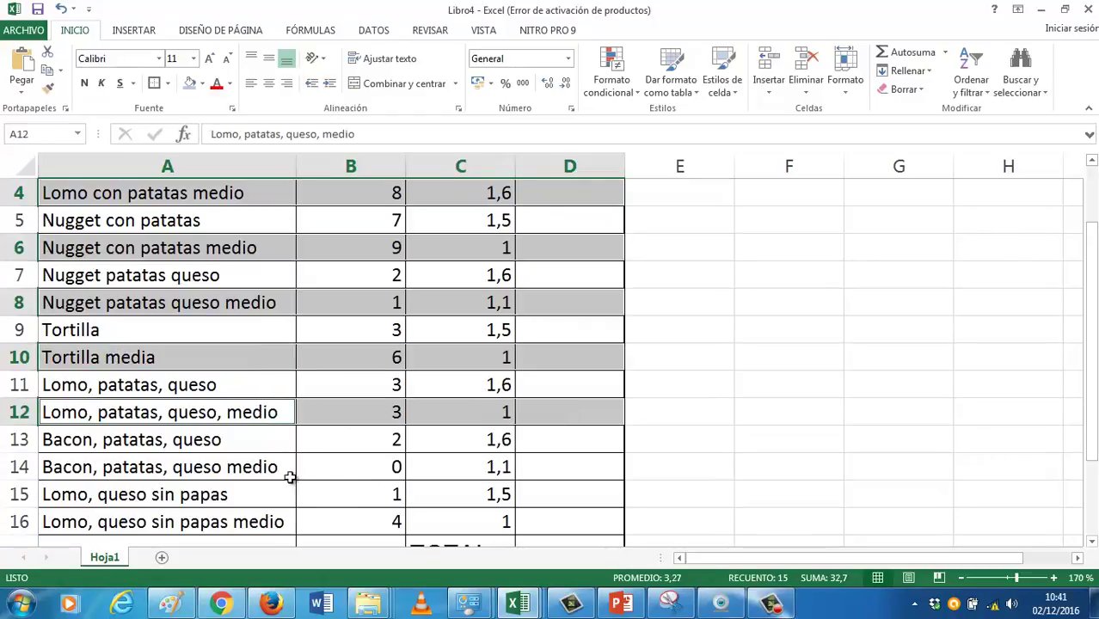
ctrl+drag(290, 472, 537, 471)
ctrl+drag(249, 521, 539, 513)
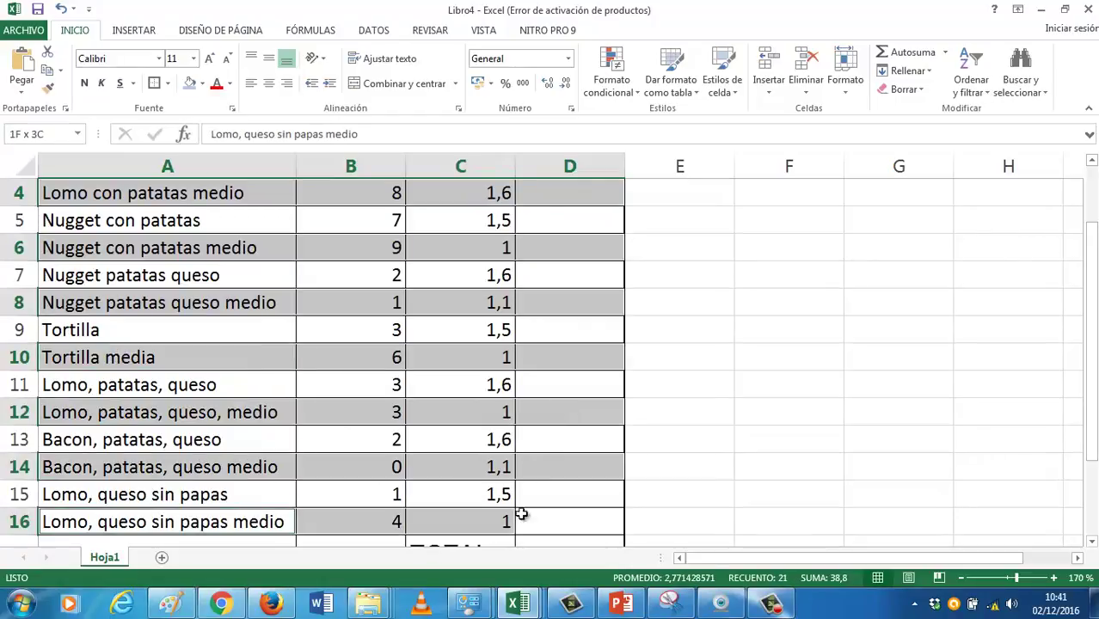
click(200, 83)
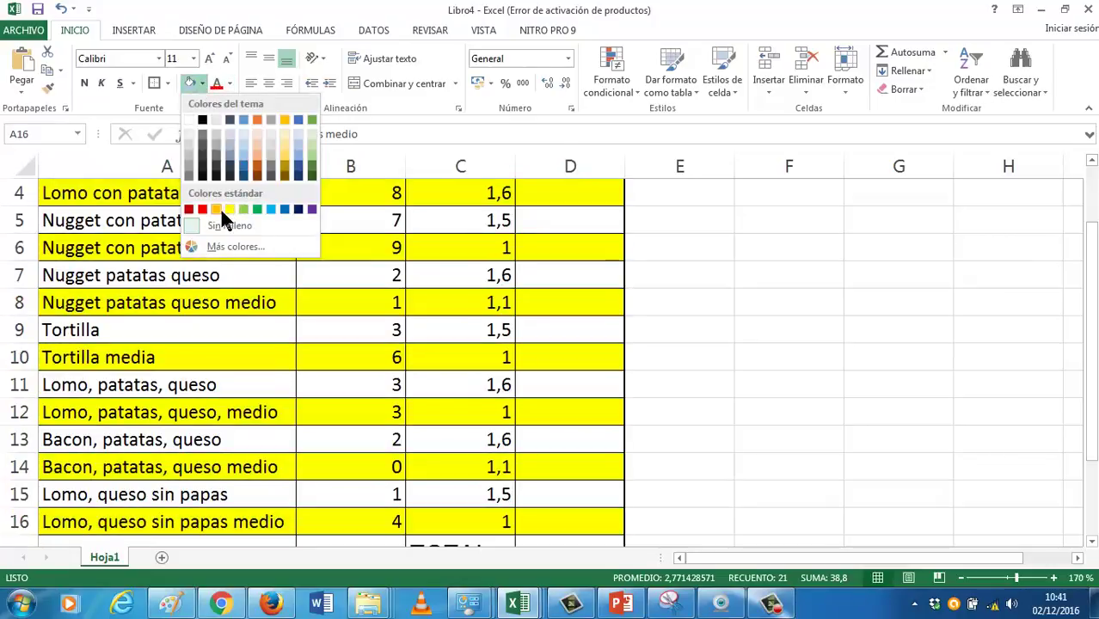
click(247, 210)
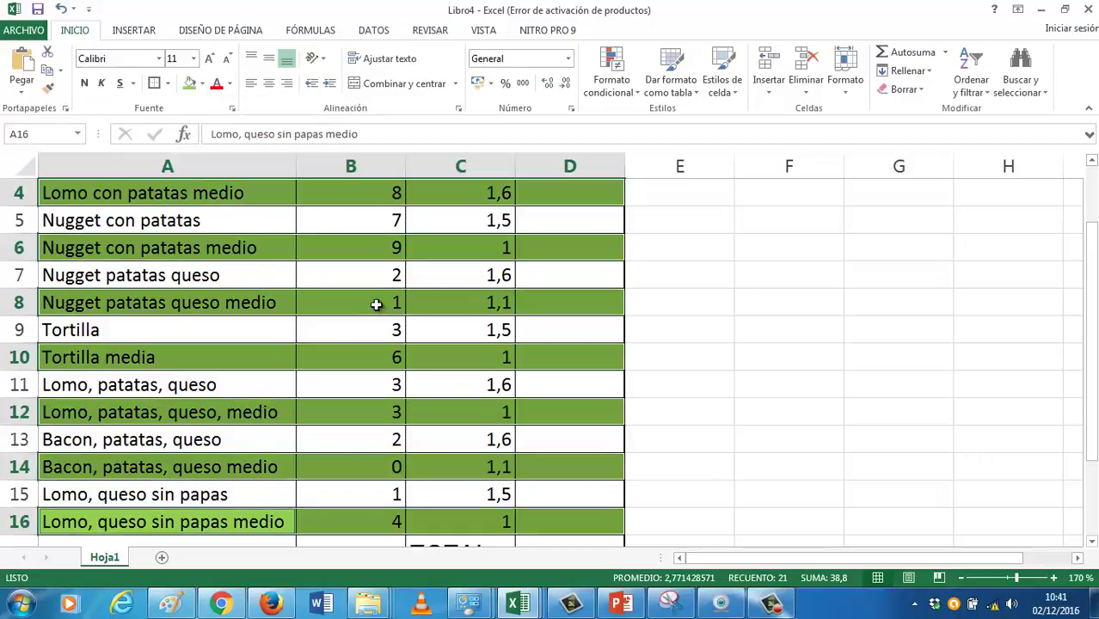
scroll(376, 302, up, 2)
click(568, 279)
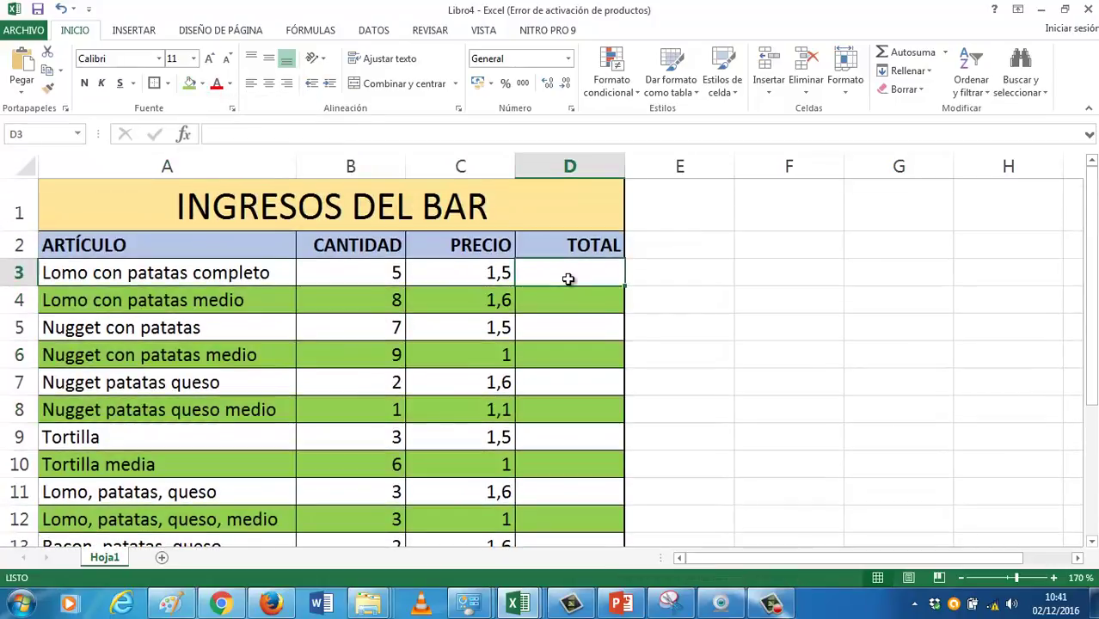
Enter the formula =B3*C3 in D3 for the first item's total
text(=)
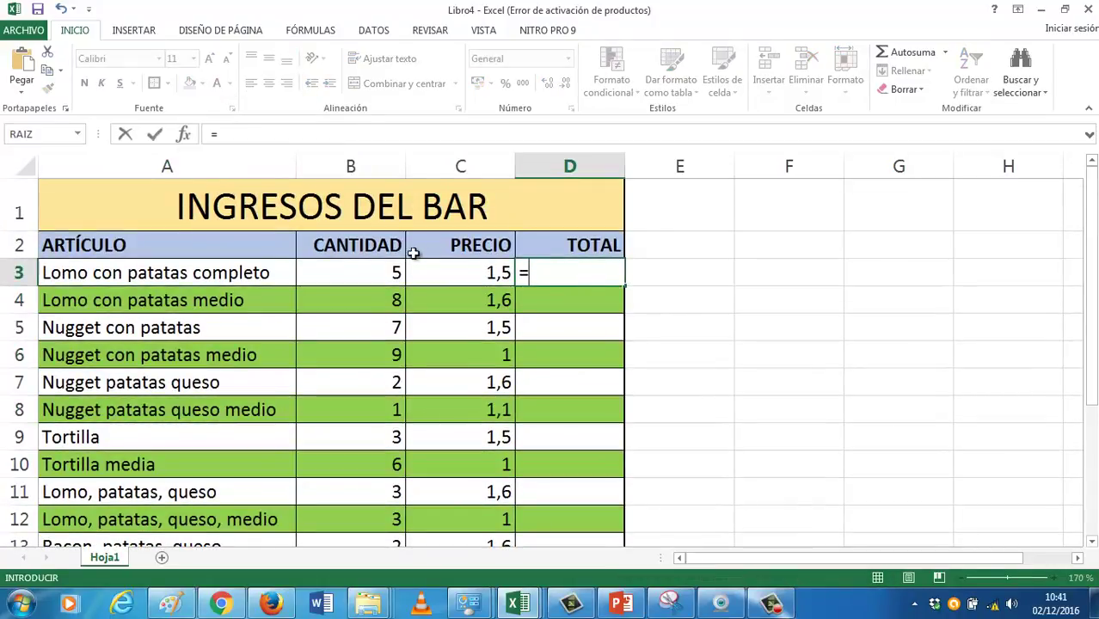
click(388, 263)
text(*)
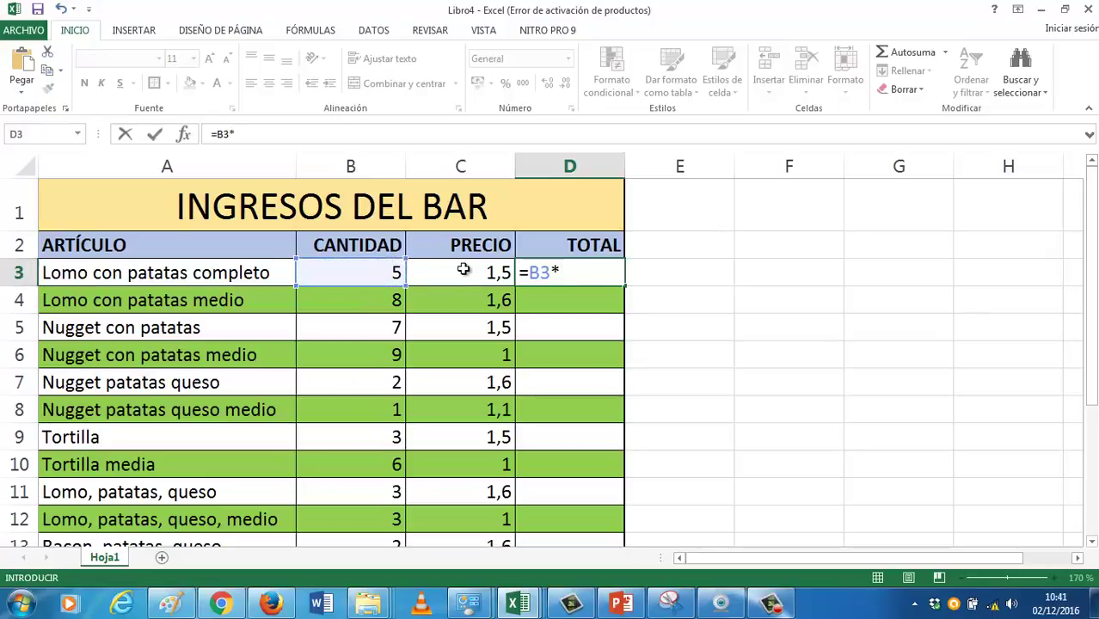
click(465, 270)
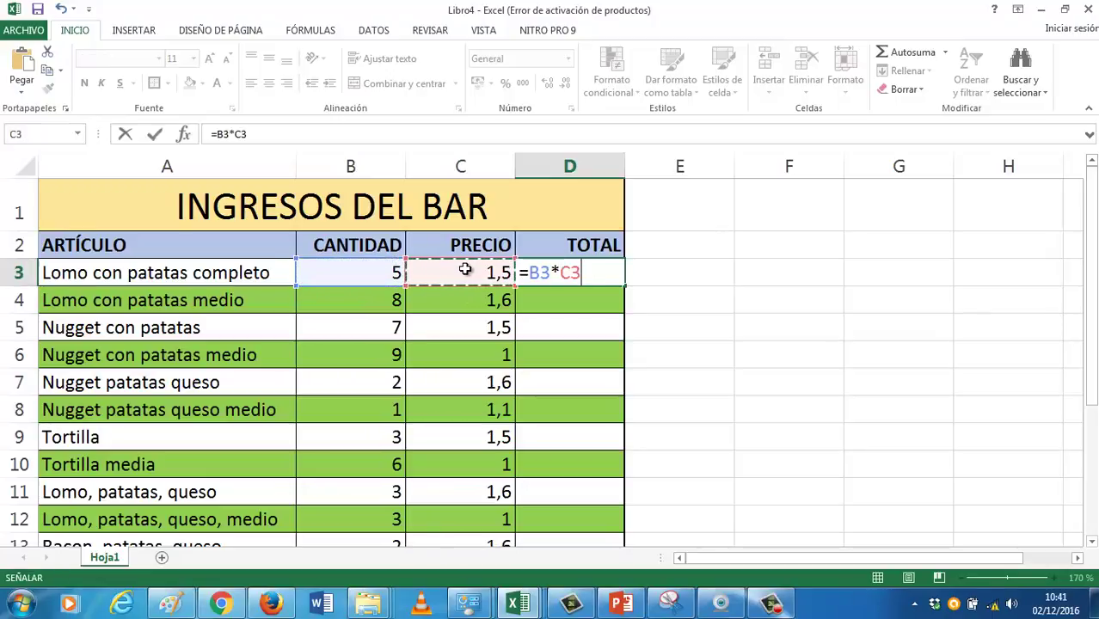
key(Return)
key(Up)
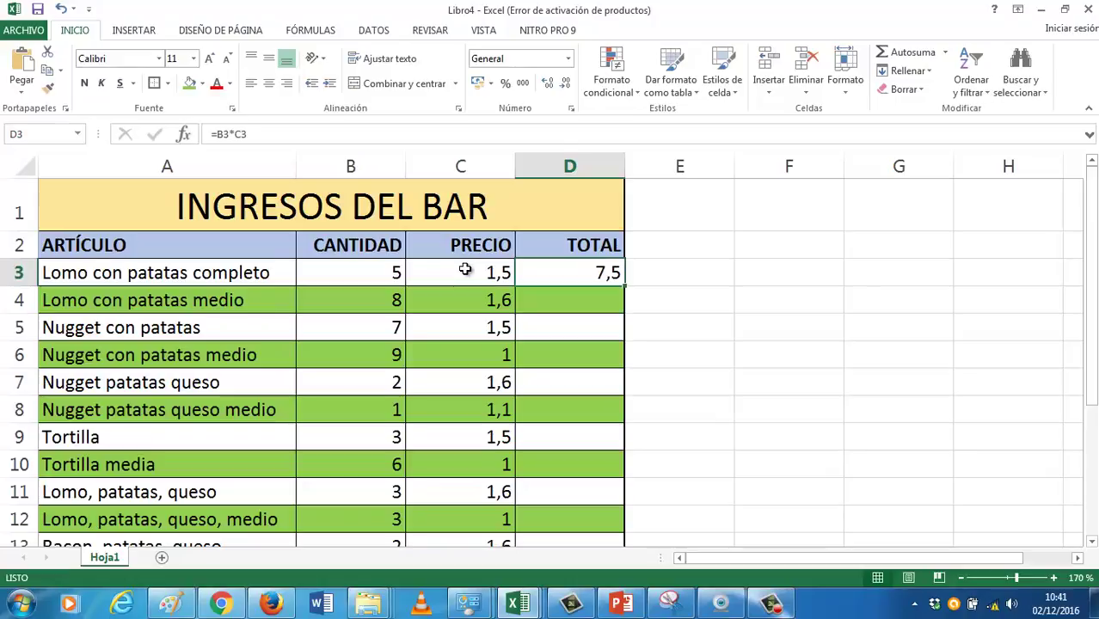
Apply the euro Accounting format to the prices and totals in C3:D16
drag(464, 270, 581, 560)
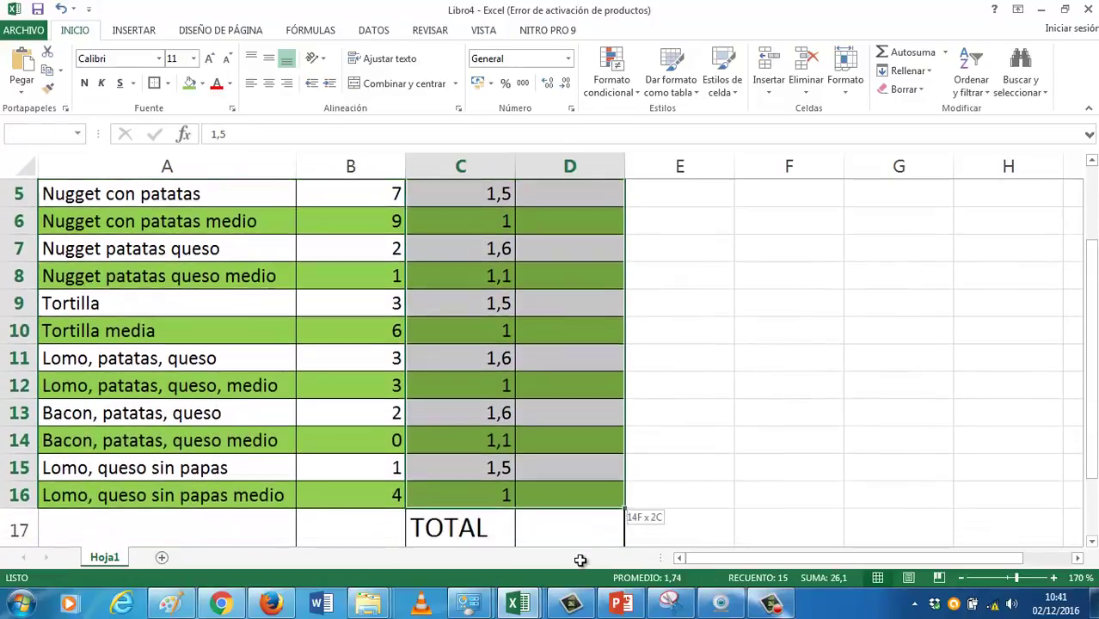
drag(580, 559, 590, 465)
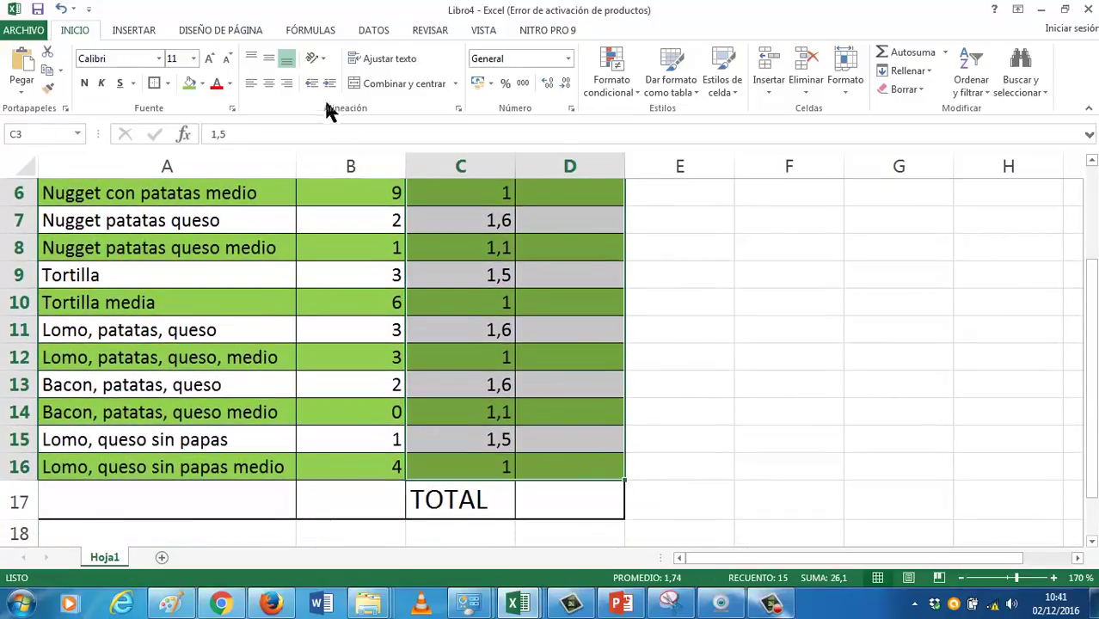
click(478, 83)
scroll(544, 295, up, 2)
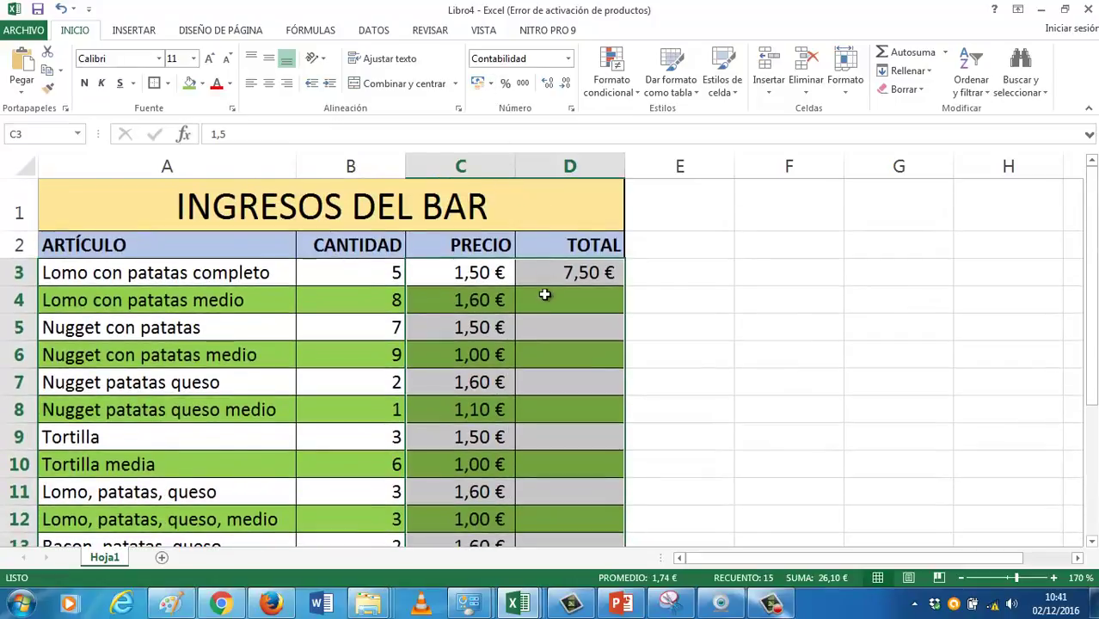
Fill the D3 total formula down through D16
click(610, 272)
drag(626, 287, 628, 504)
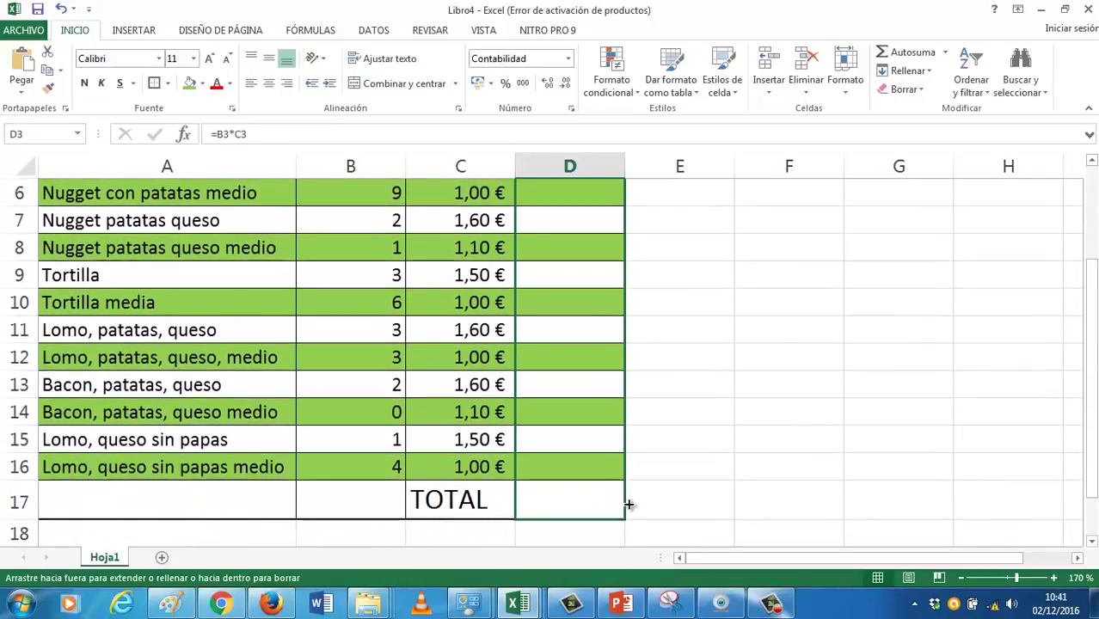
drag(628, 505, 630, 458)
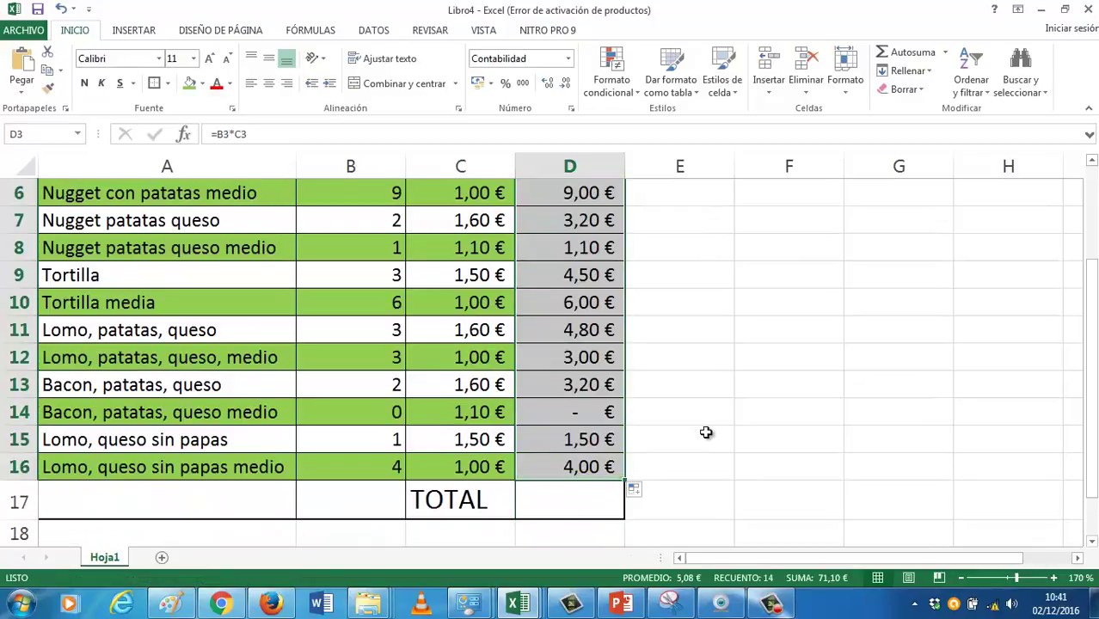
click(571, 486)
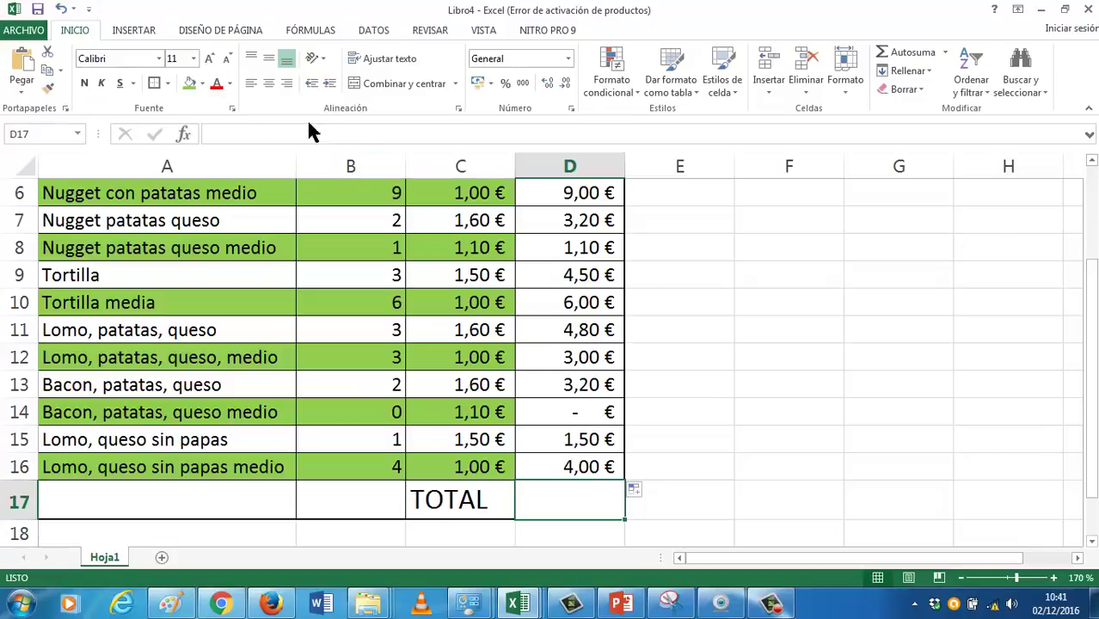
Use AutoSum to put =SUMA(D3:D16) in D17, giving 71,10 €
click(902, 55)
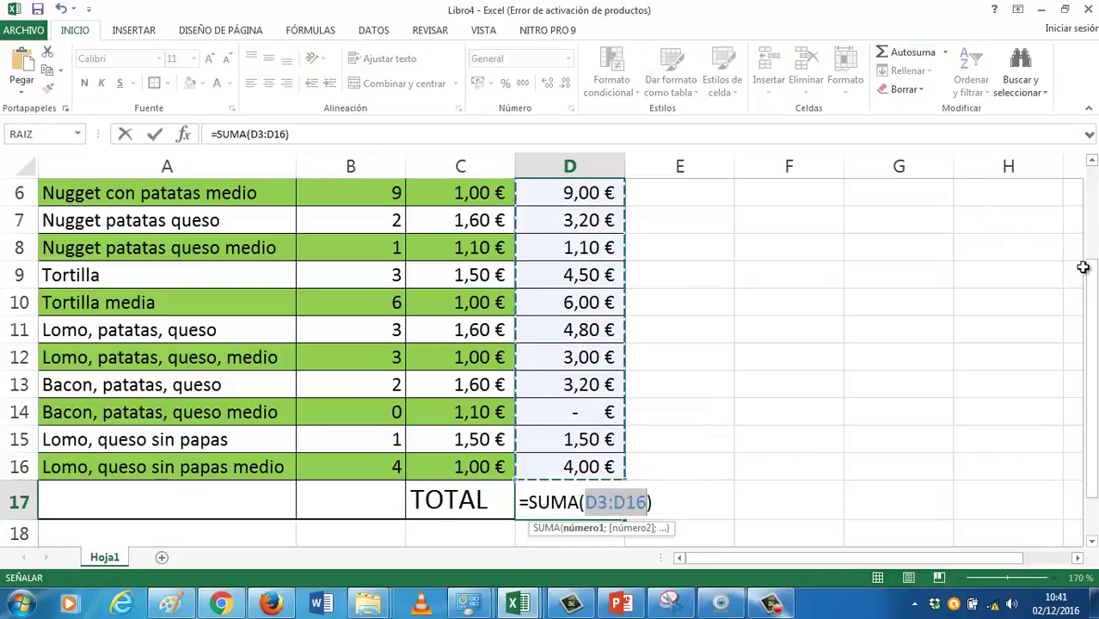
key(ctrl+Return)
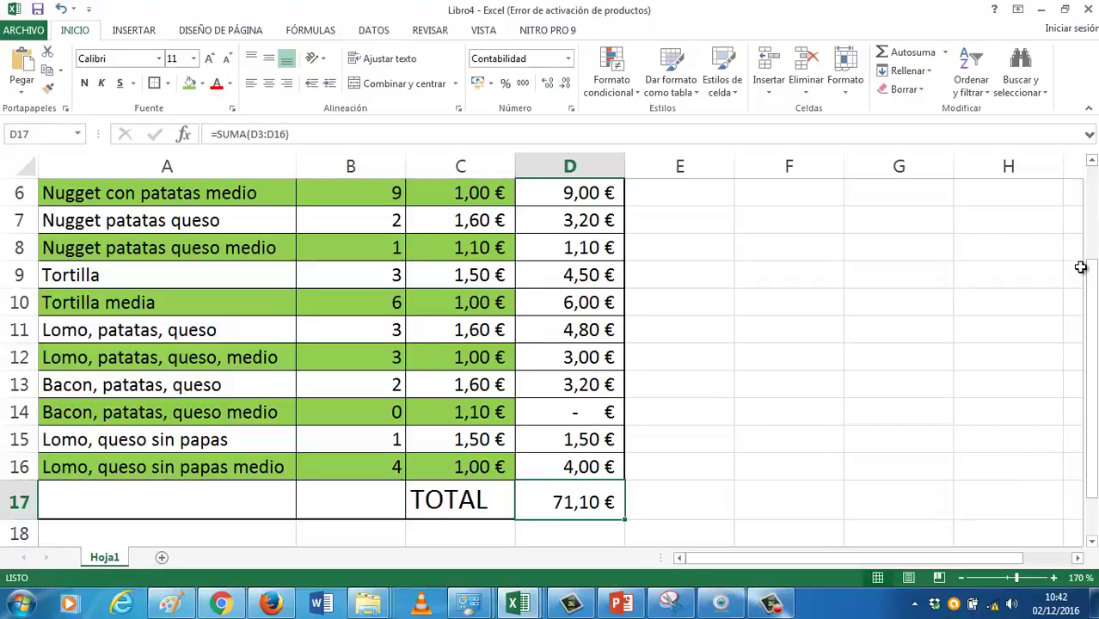
click(760, 599)
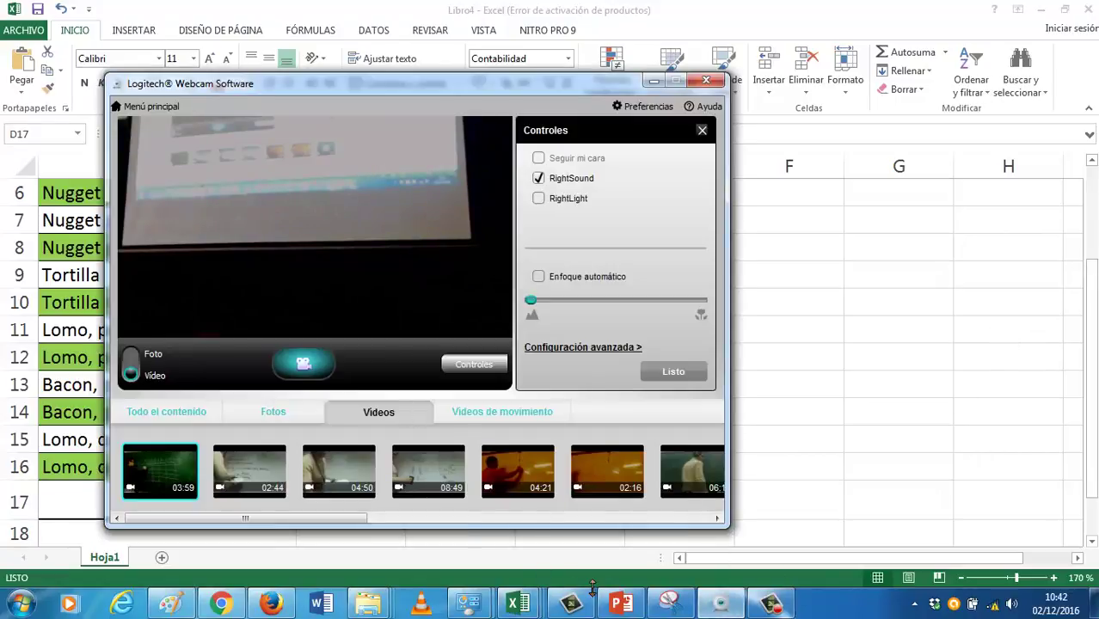